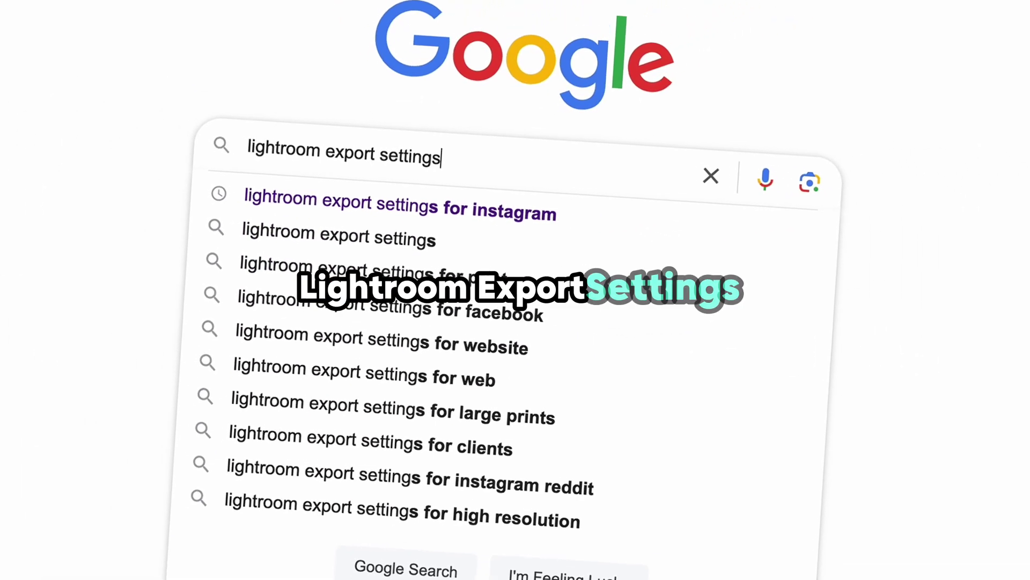
Search Google for 'lightroom export settings for instagram'
text(for instagram)
key(Return)
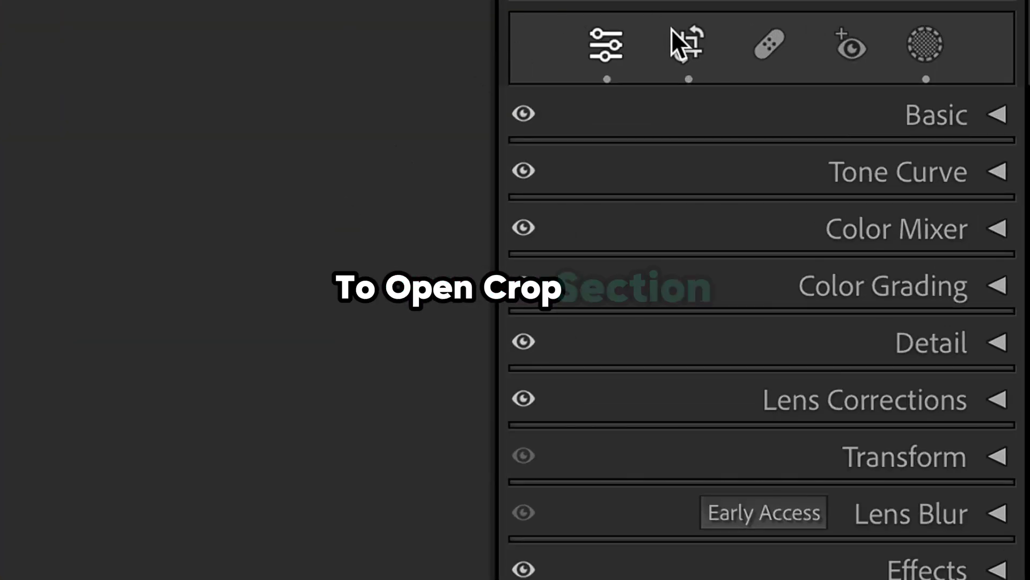
Apply a 4 x 5 crop aspect ratio to the photo
click(914, 170)
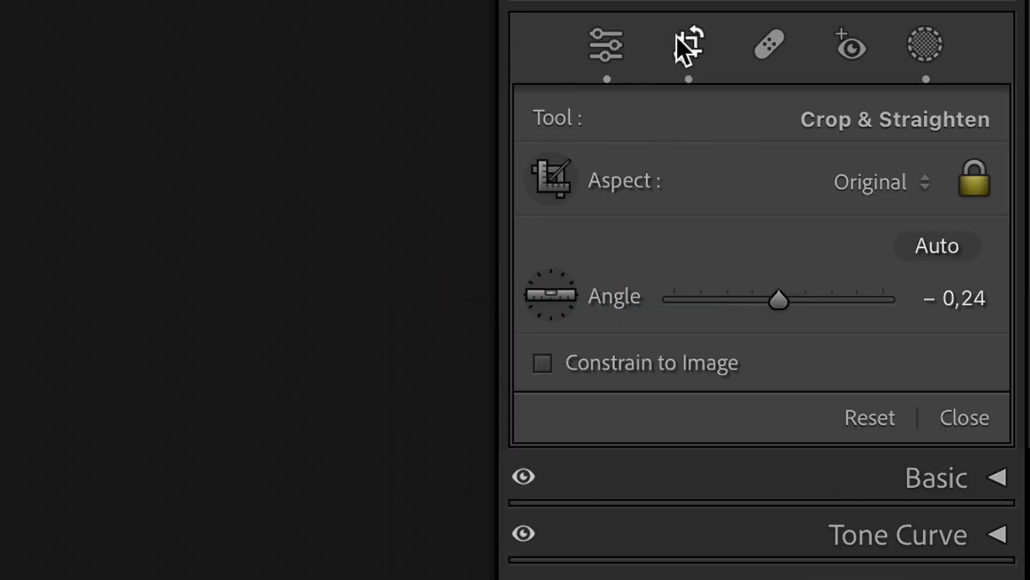
click(859, 182)
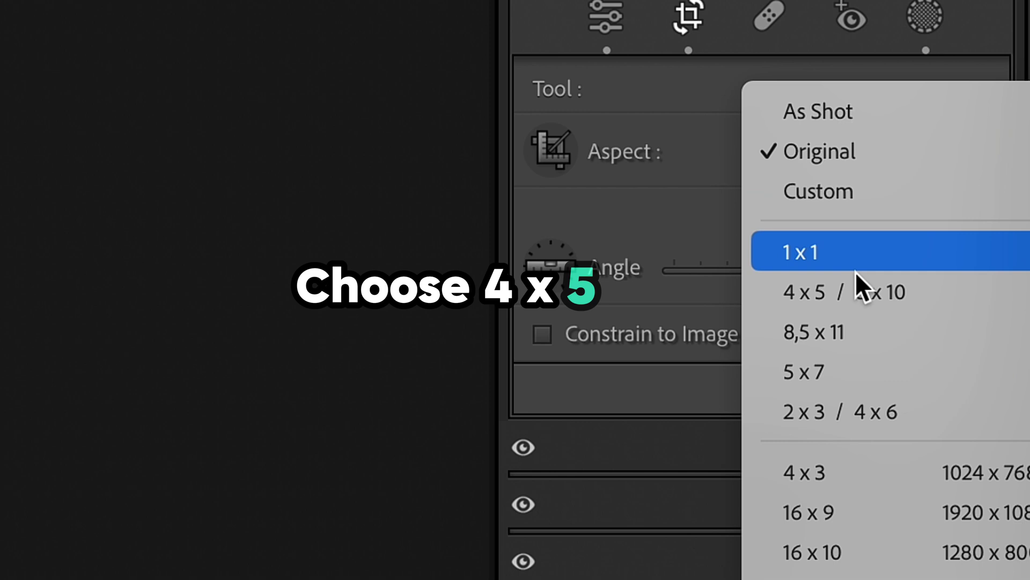
click(858, 320)
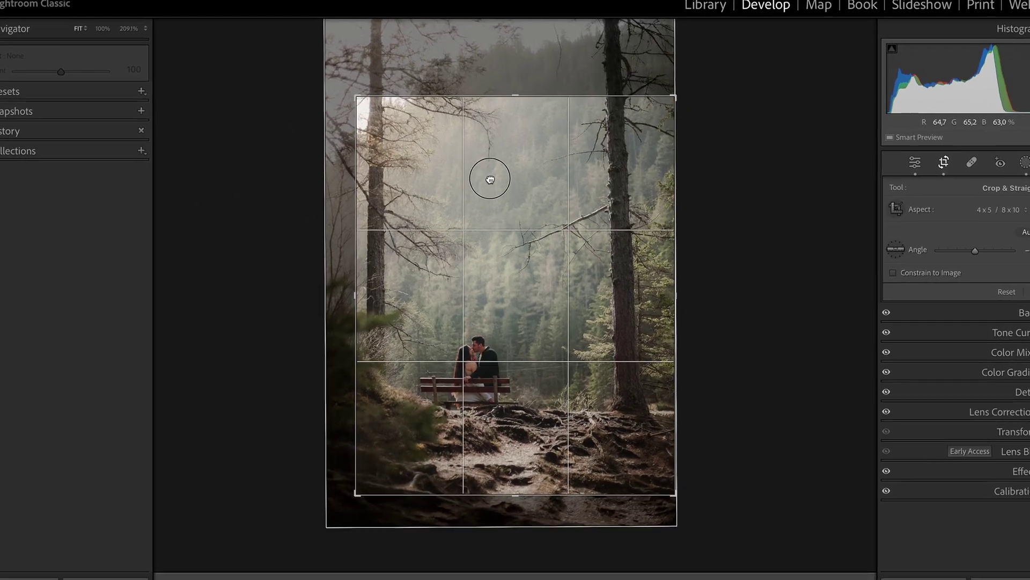
key(Return)
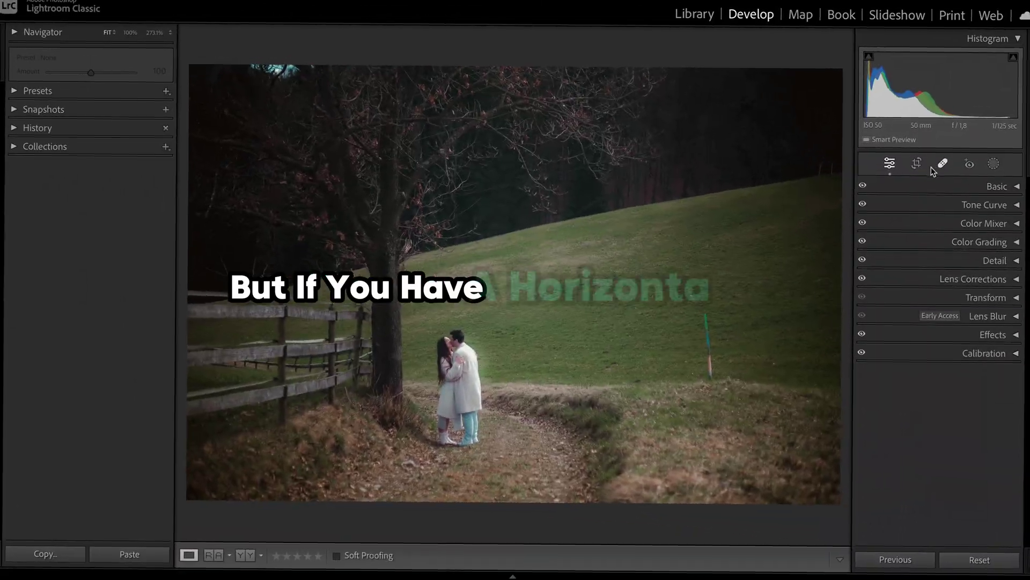
Re-crop the horizontal couple photo into a vertical 4 x 5 frame with the couple inside
key(r)
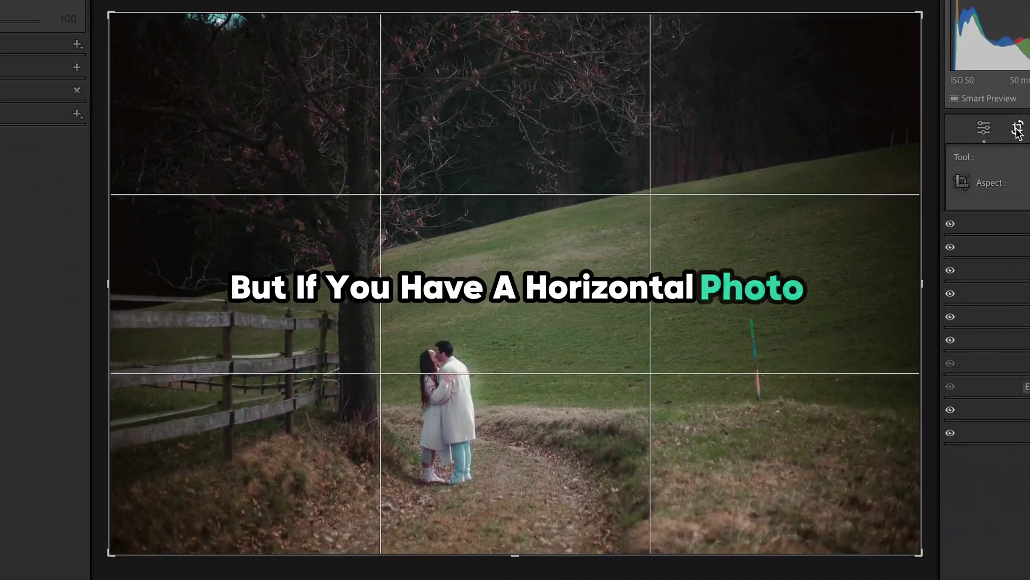
click(998, 214)
click(866, 294)
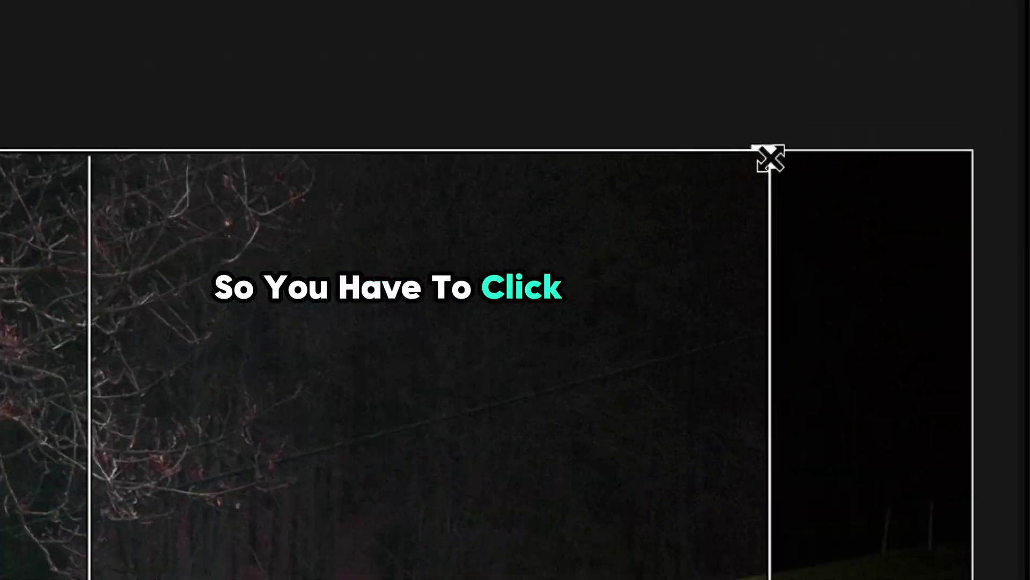
drag(852, 14, 886, 1)
drag(551, 74, 742, 37)
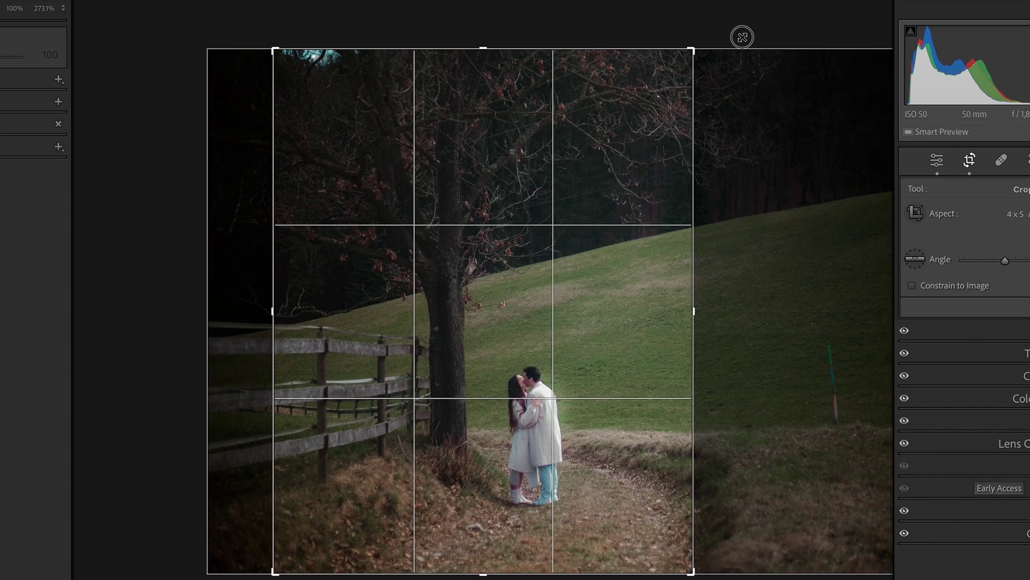
drag(606, 282, 506, 281)
key(Return)
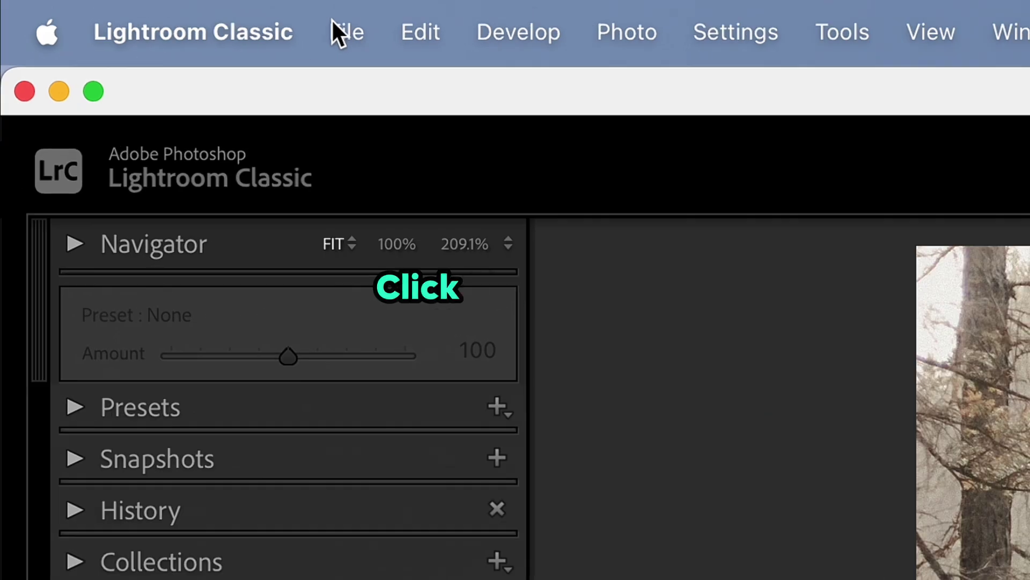
Open the Export dialog and keep Desktop as the export destination
click(343, 31)
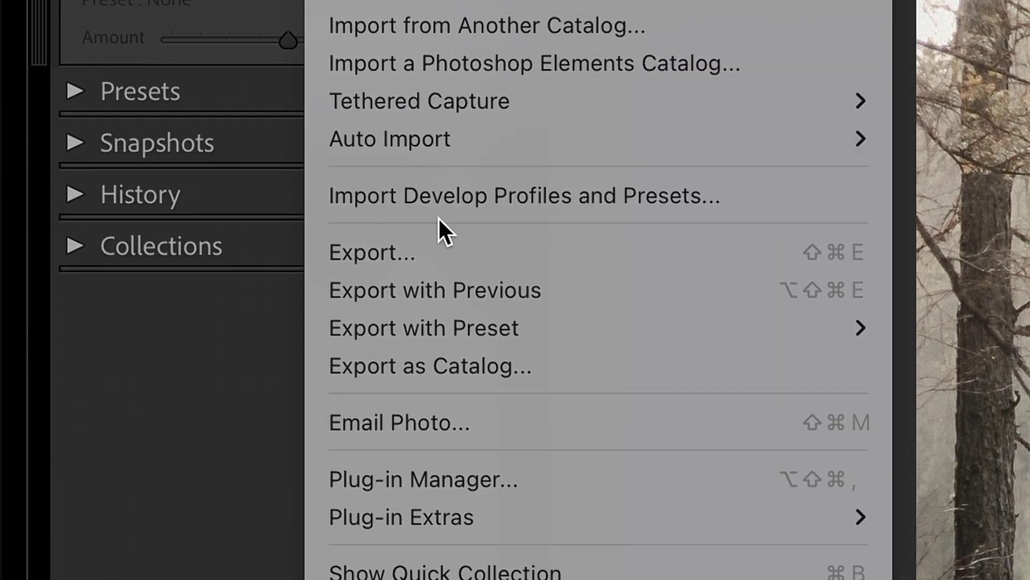
click(437, 472)
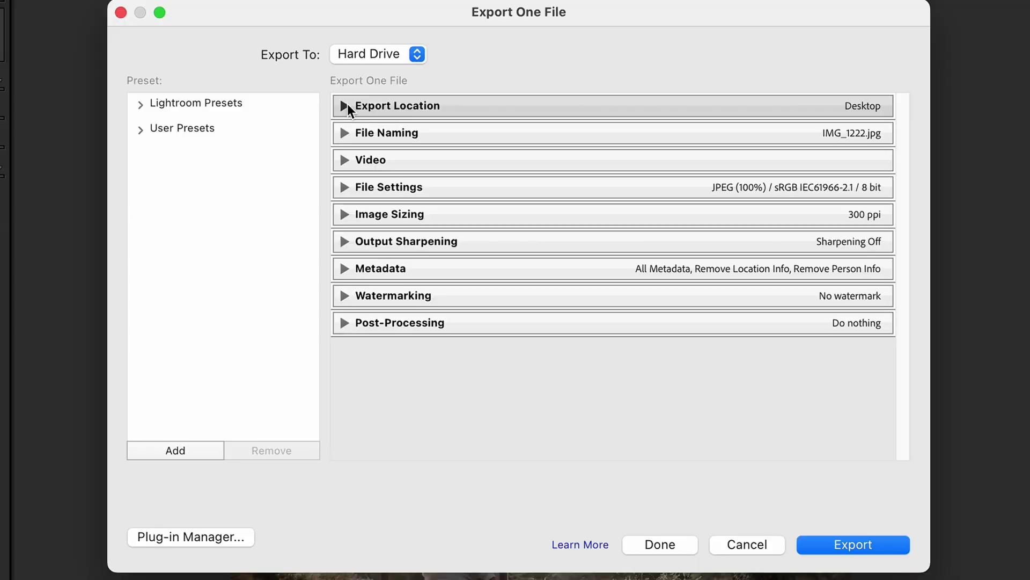
click(346, 104)
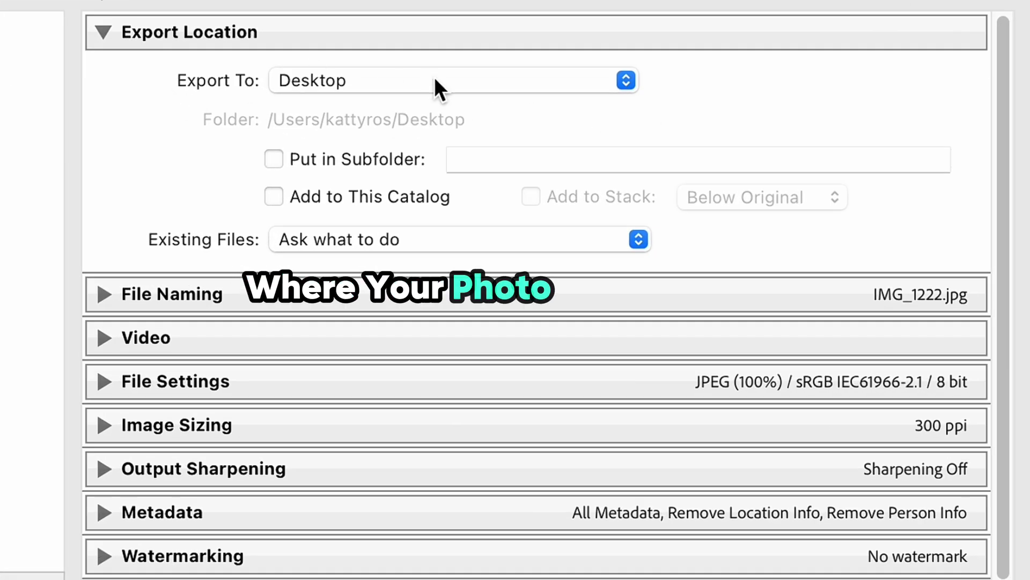
click(433, 76)
click(855, 110)
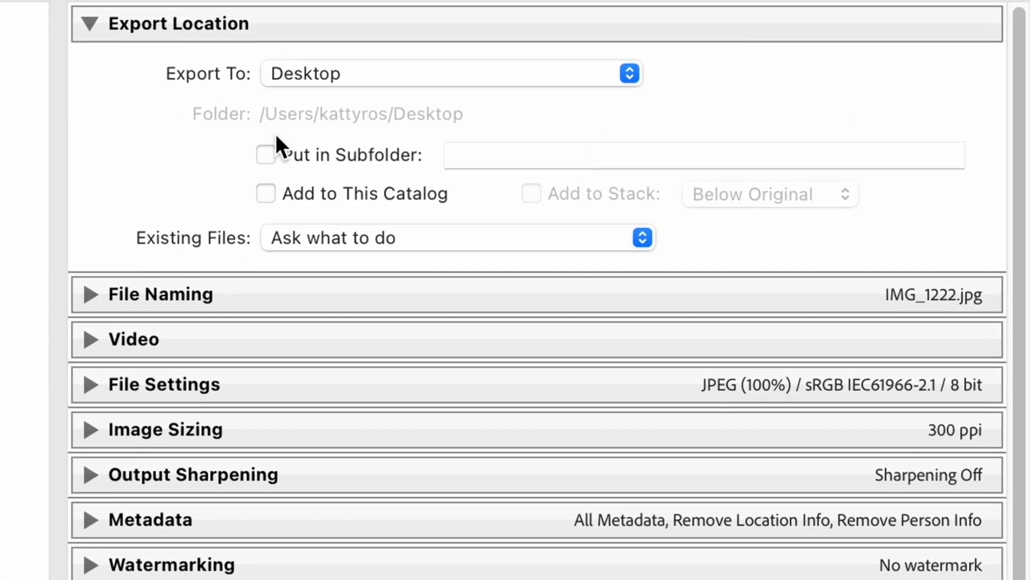
Export into a subfolder named 'Forest Date'
click(266, 155)
click(509, 156)
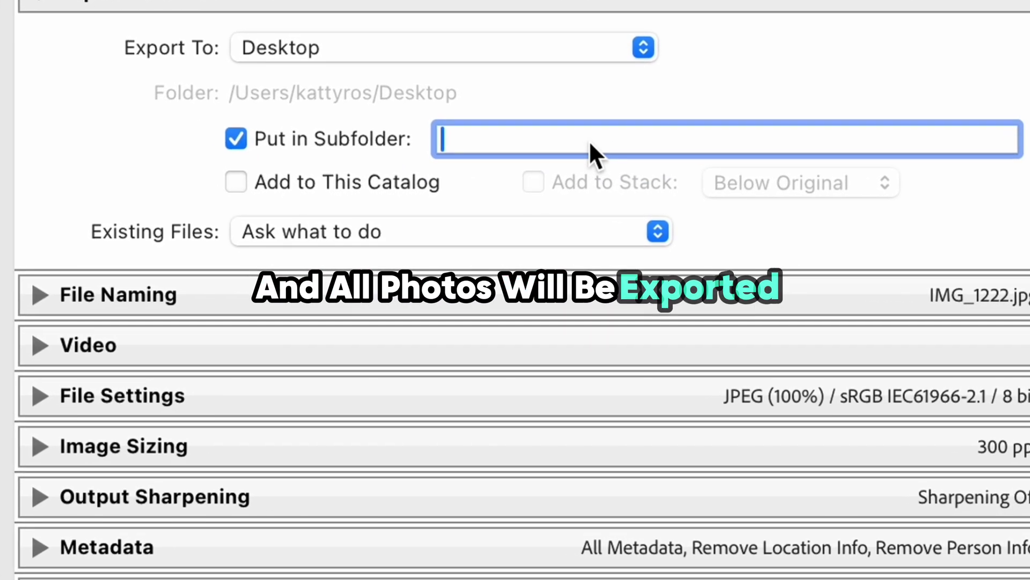
text(Forest Date)
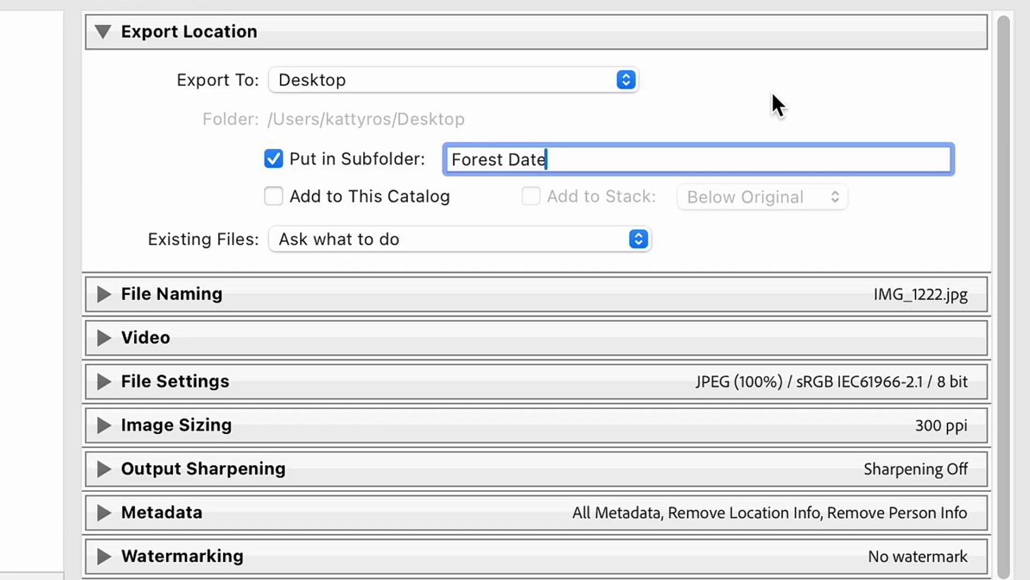
click(765, 96)
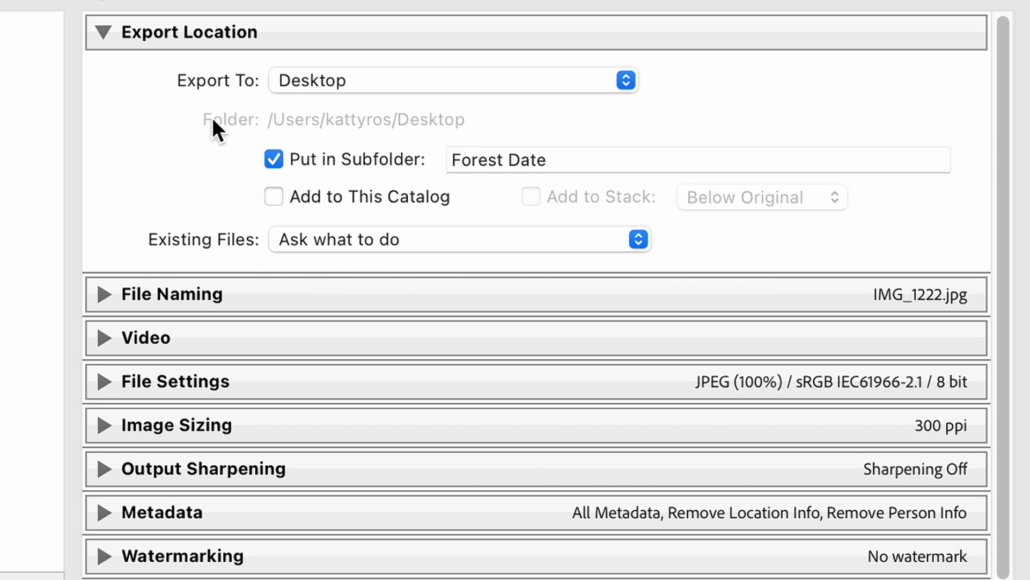
click(106, 25)
click(106, 74)
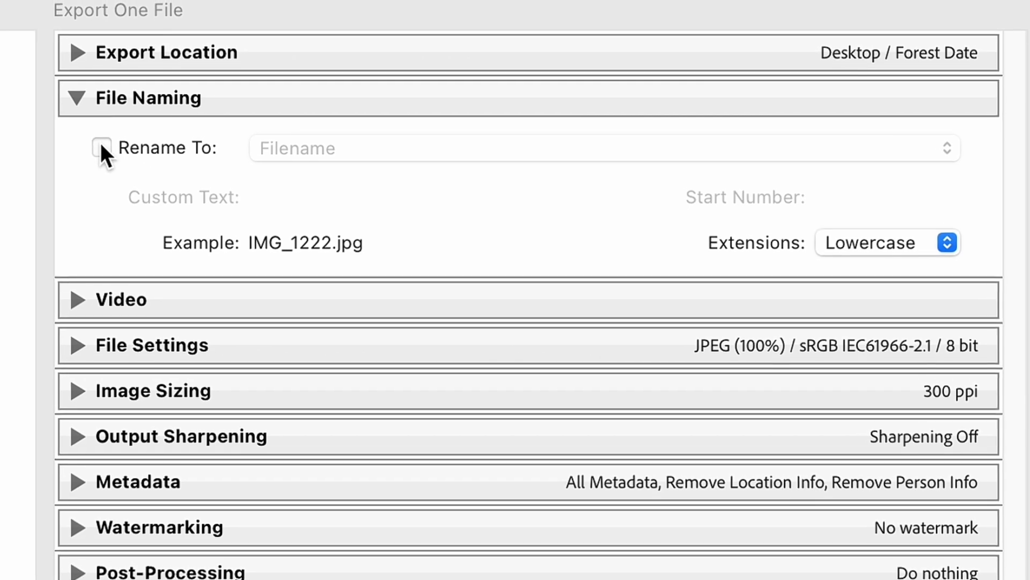
Leave file renaming off and skip the video options
click(111, 139)
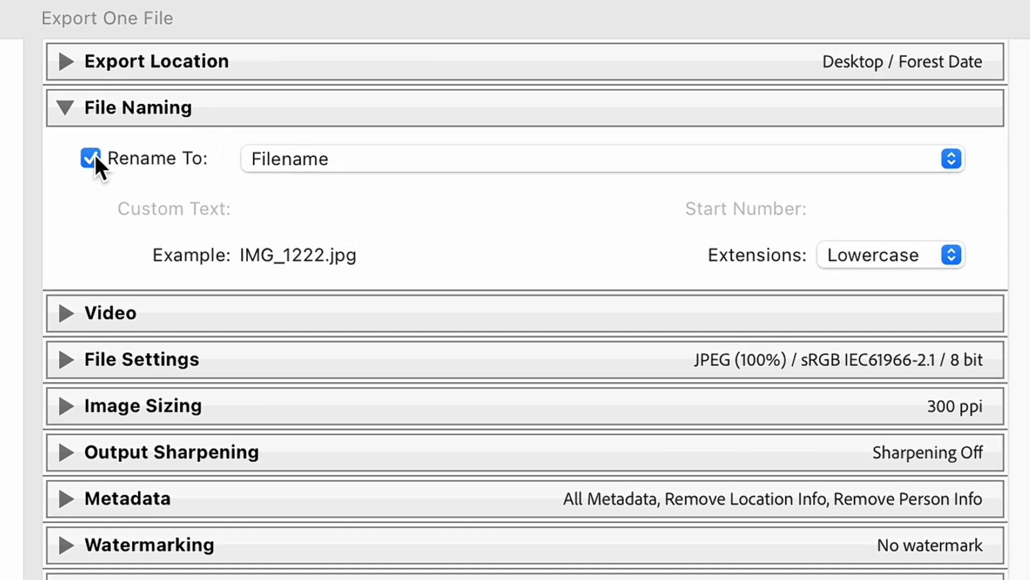
click(93, 155)
click(65, 108)
click(58, 155)
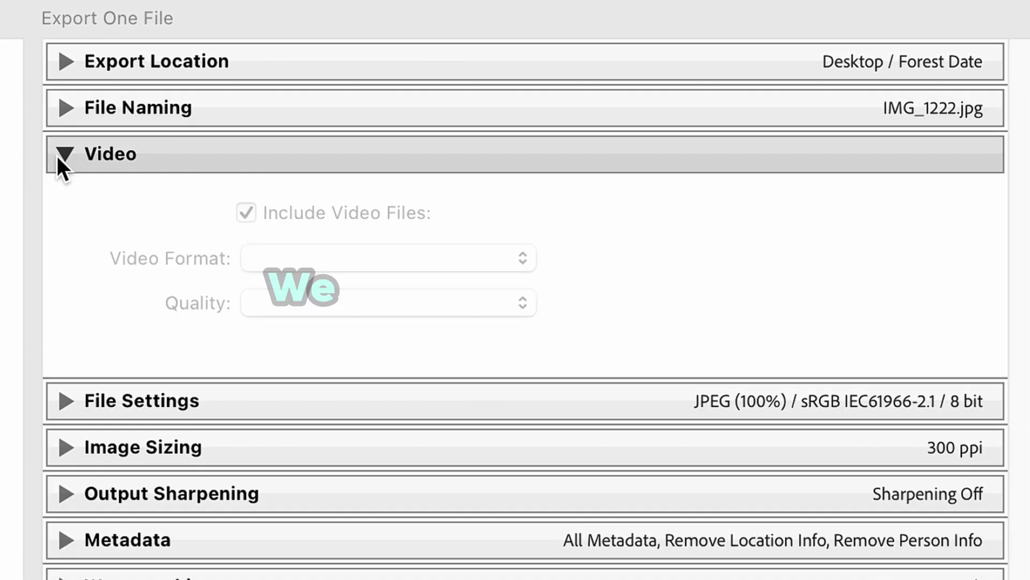
click(56, 155)
click(57, 201)
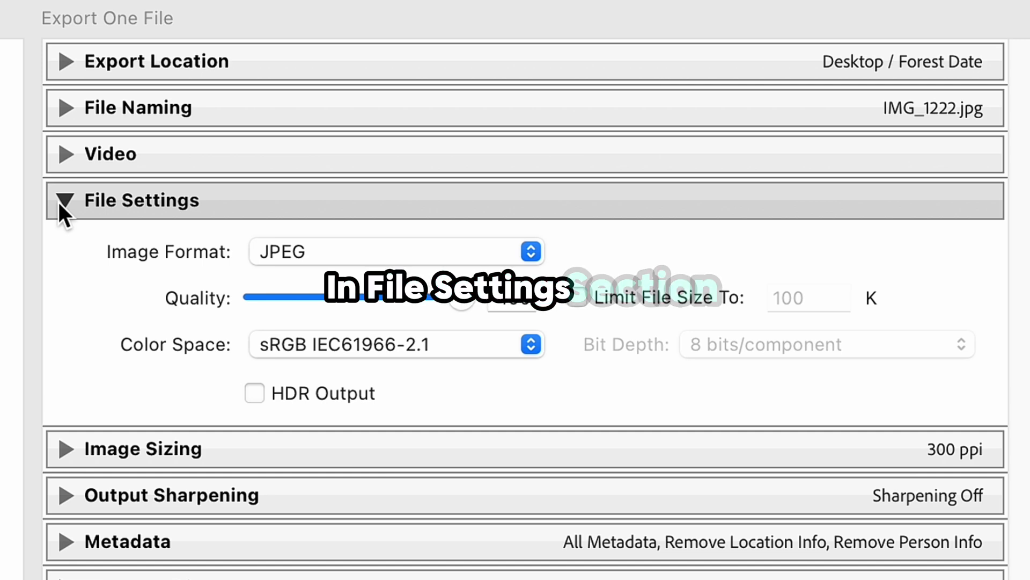
Set the file format to JPEG at quality 100 in the sRGB colour space
click(485, 251)
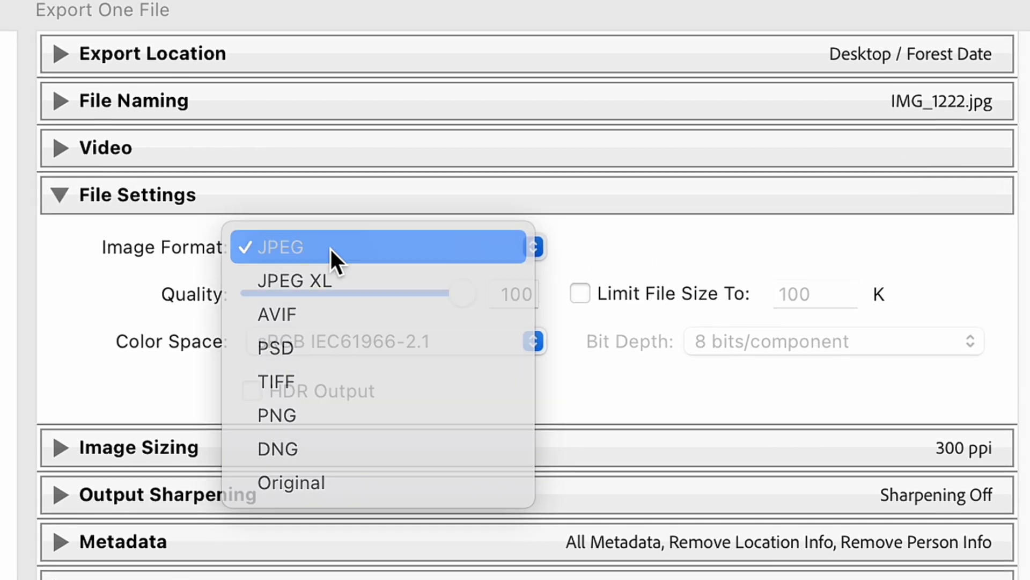
click(329, 247)
mouse_move(463, 289)
mouse_down()
mouse_move(455, 285)
mouse_move(464, 289)
mouse_up()
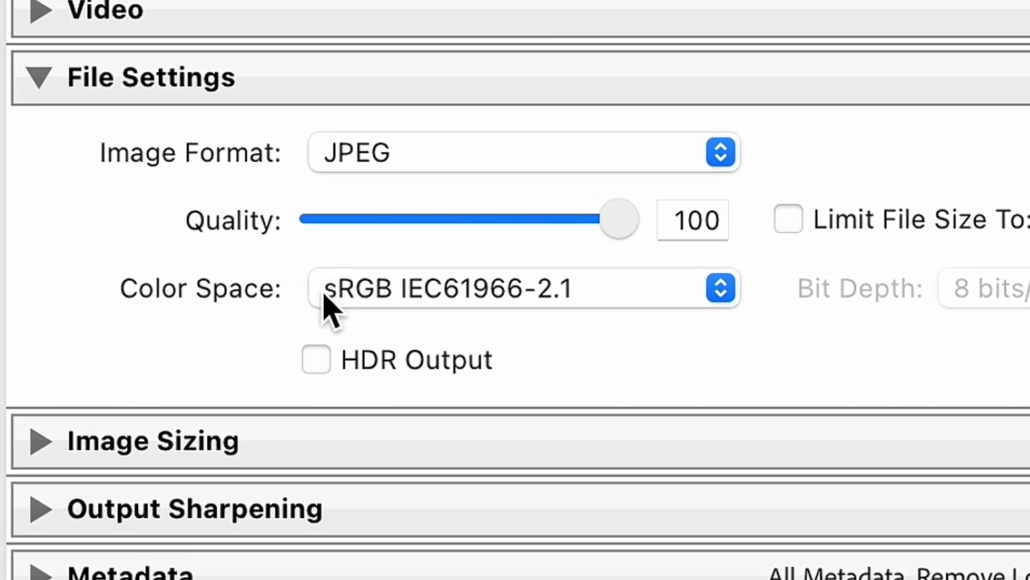
click(287, 299)
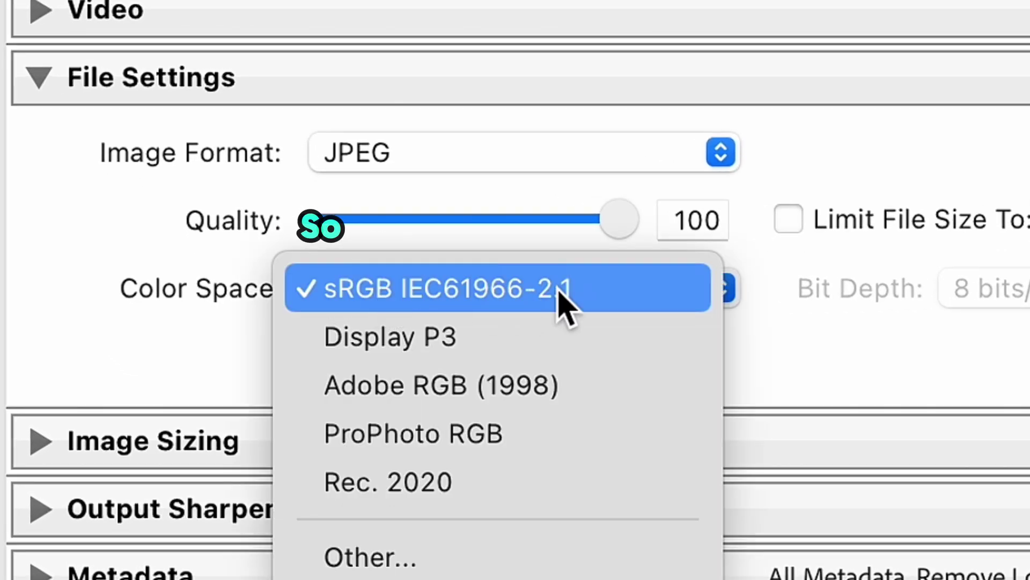
click(622, 304)
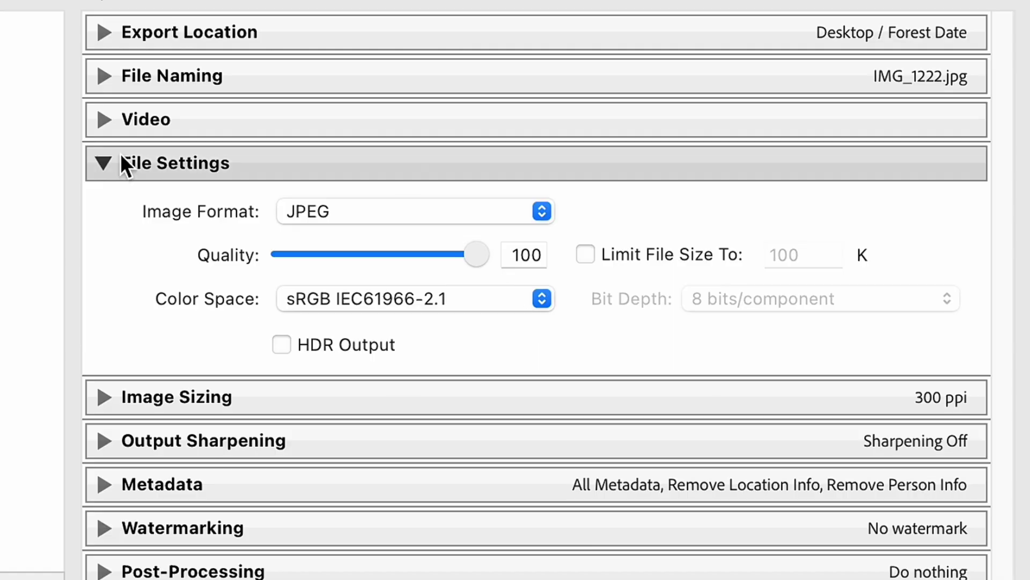
click(38, 77)
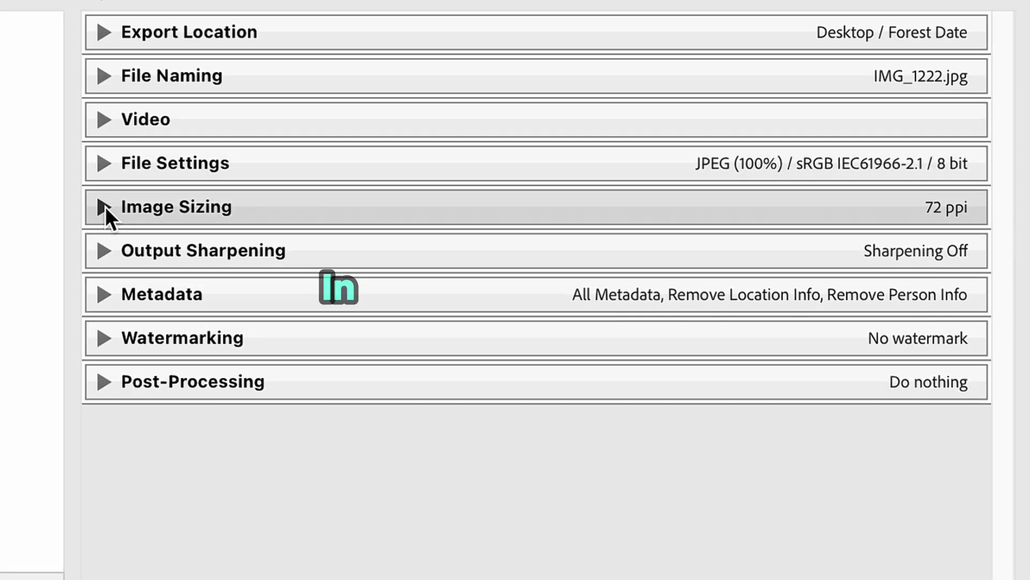
Enable export resizing to fit Width & Height
click(104, 207)
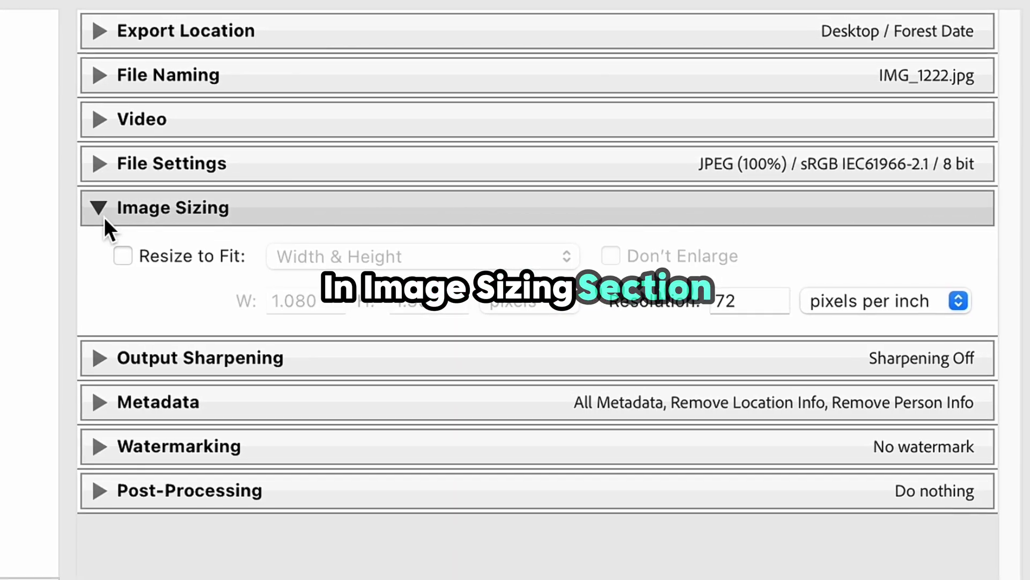
click(118, 257)
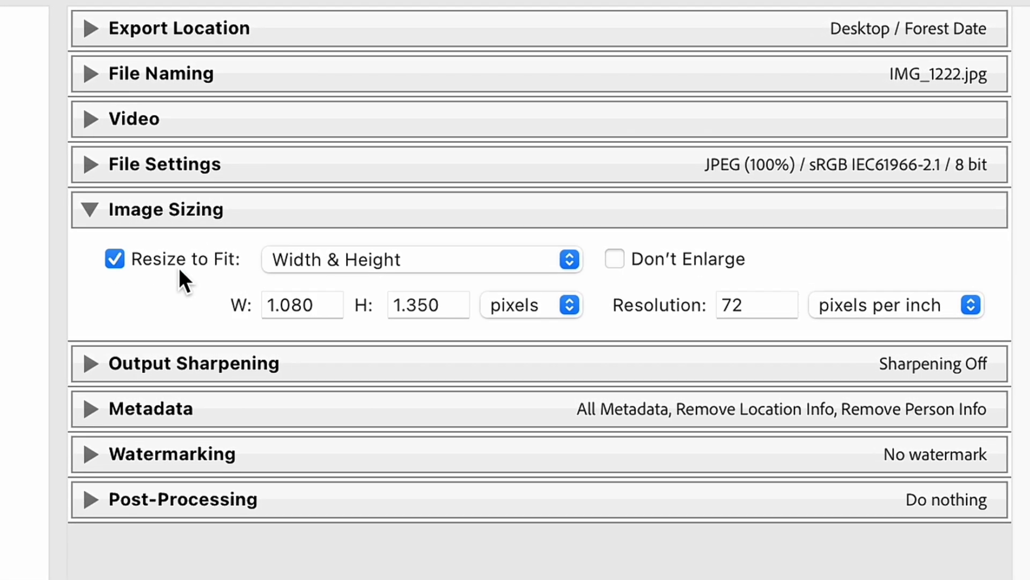
click(340, 259)
click(343, 260)
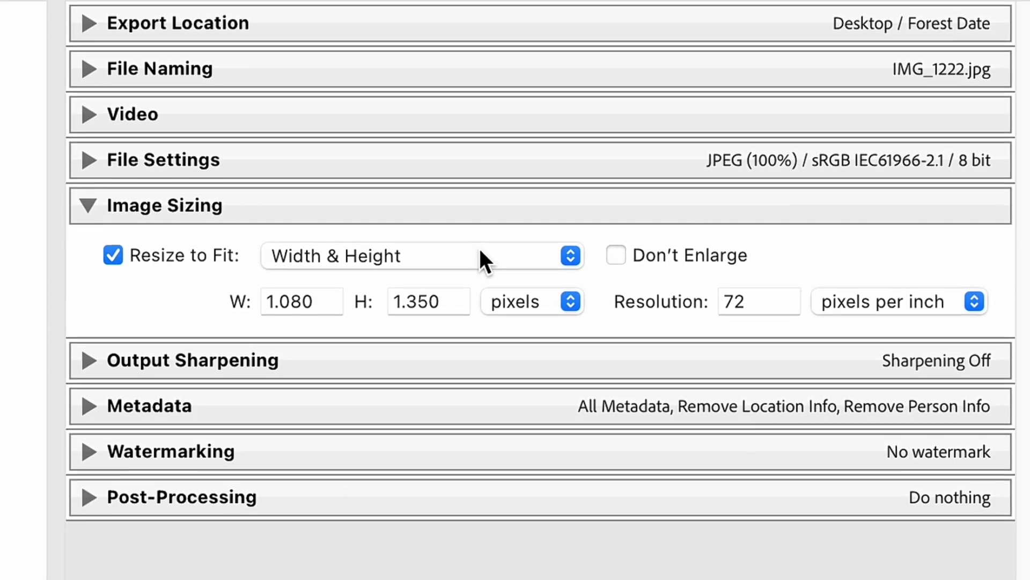
text(Vertical)
text( Instagram Photo dimensions)
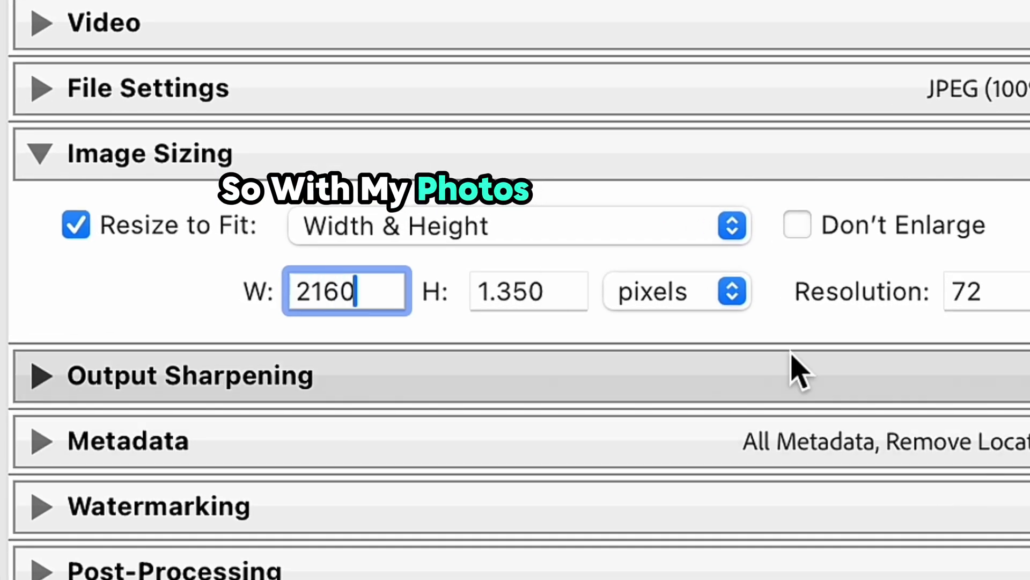
Set the export size to 4320 × 5400 pixels at 300 pixels per inch
click(547, 289)
text(2700)
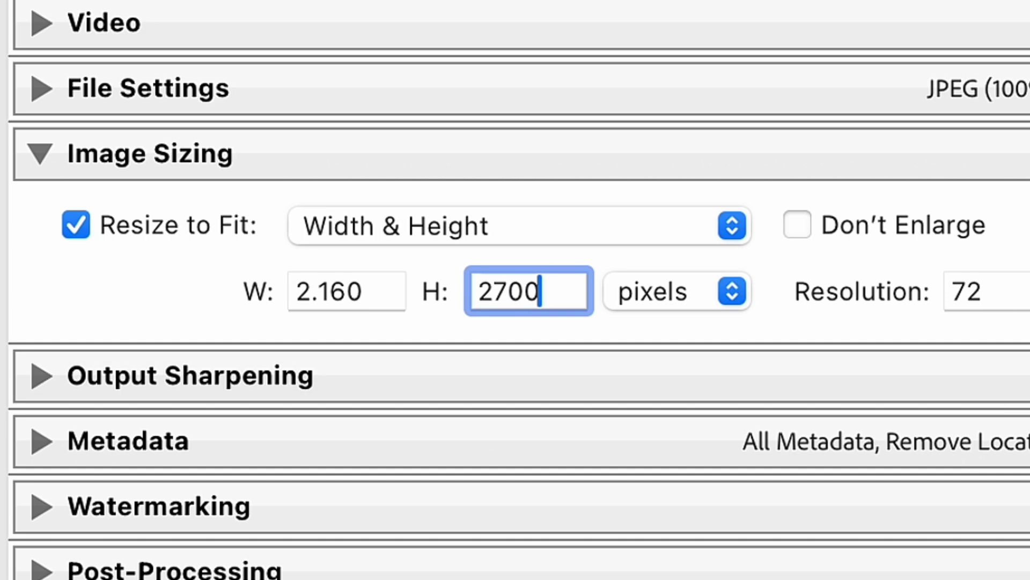
click(358, 303)
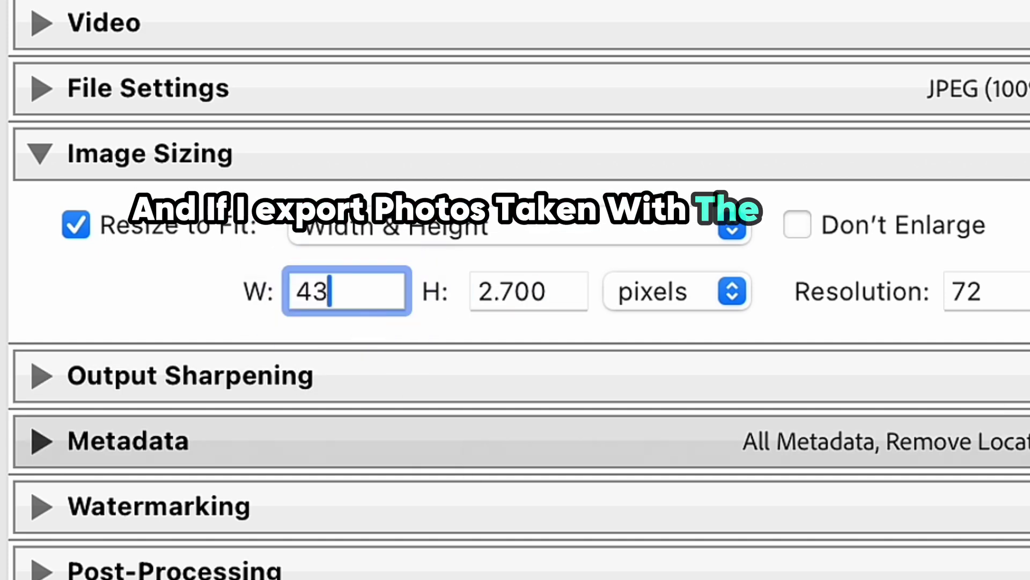
text(4320)
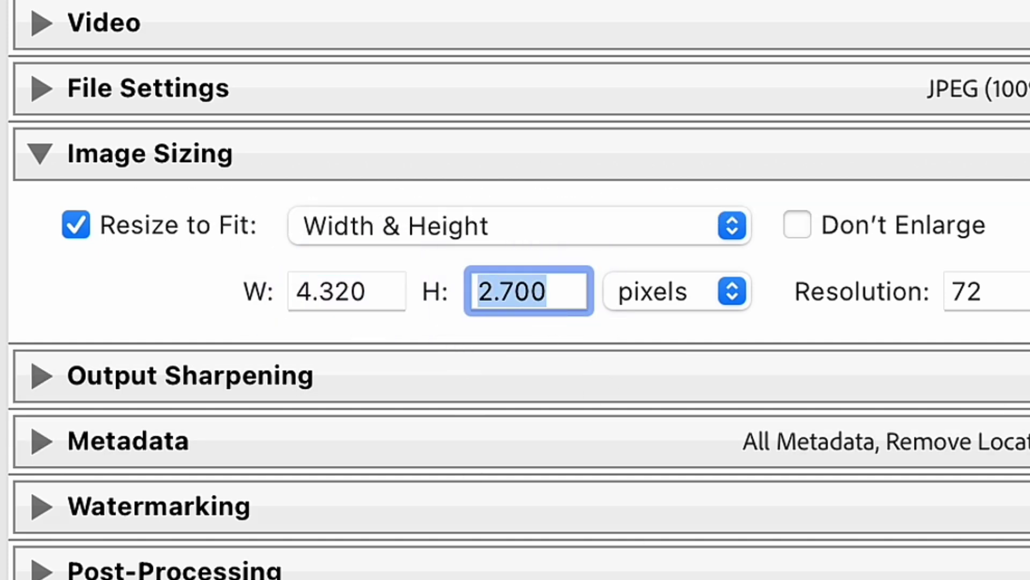
key(Tab)
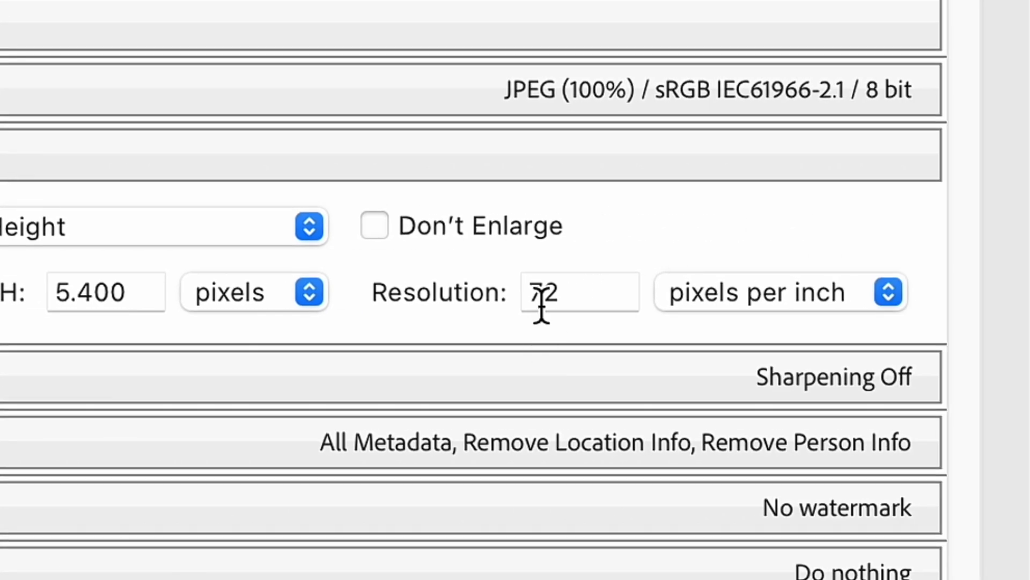
text(300)
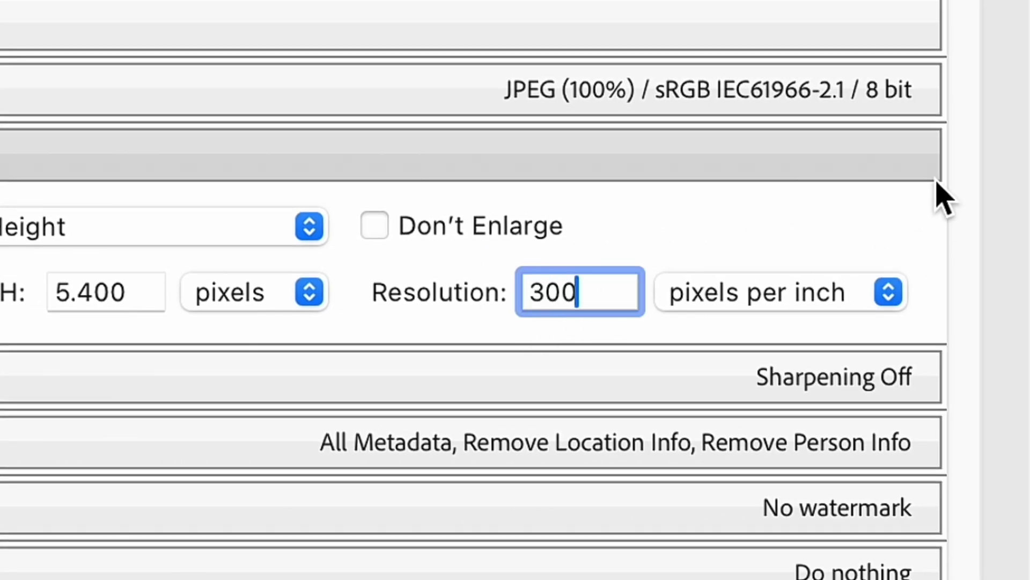
key(Tab)
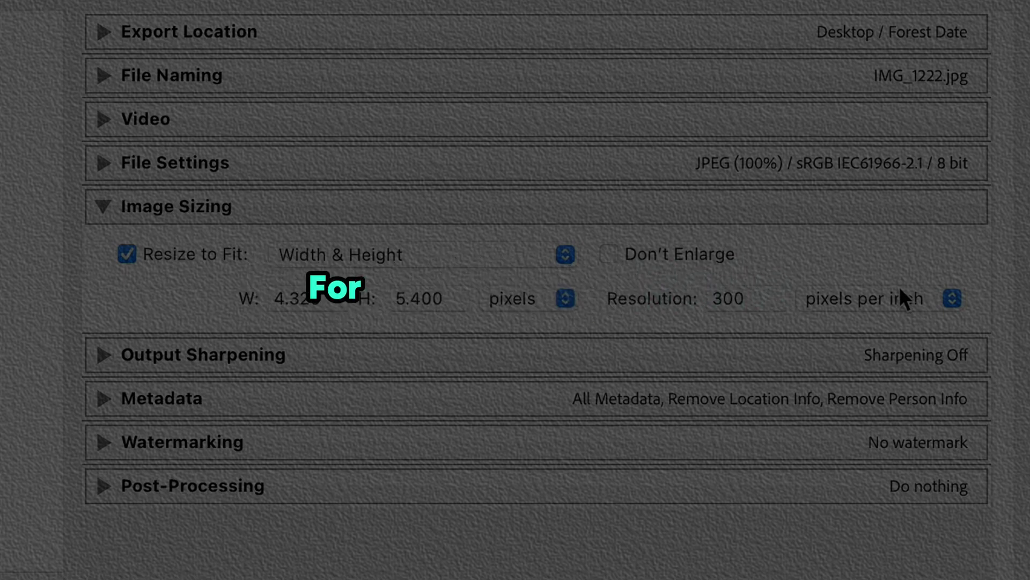
click(901, 294)
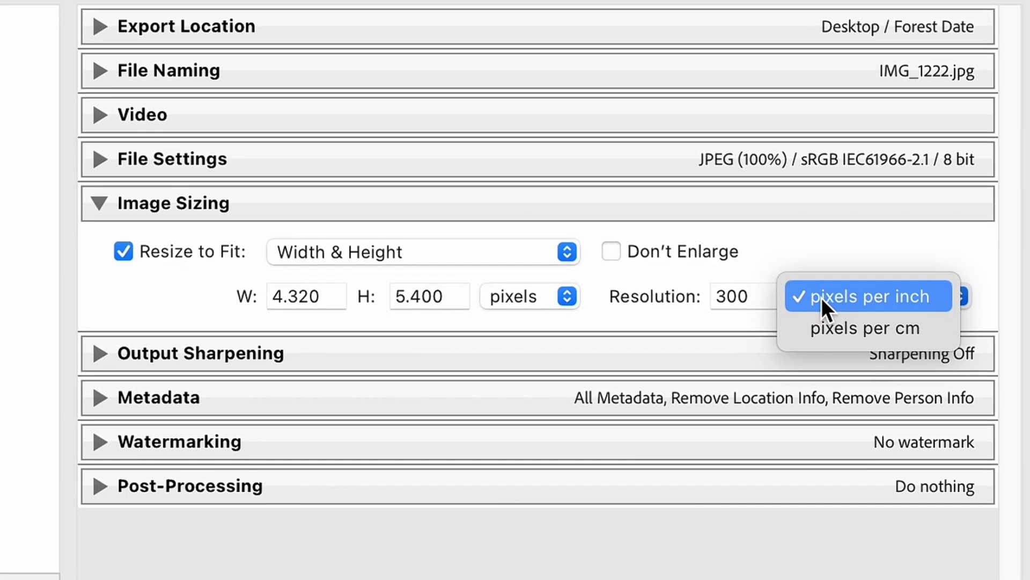
click(880, 296)
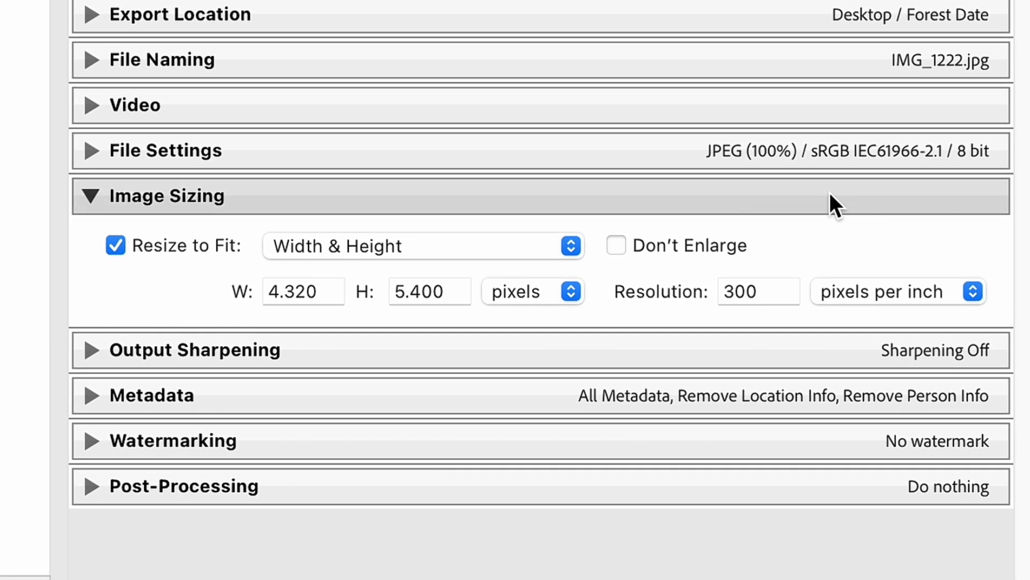
Review the Output Sharpening and Metadata sections, leaving them unchanged
click(99, 194)
click(98, 239)
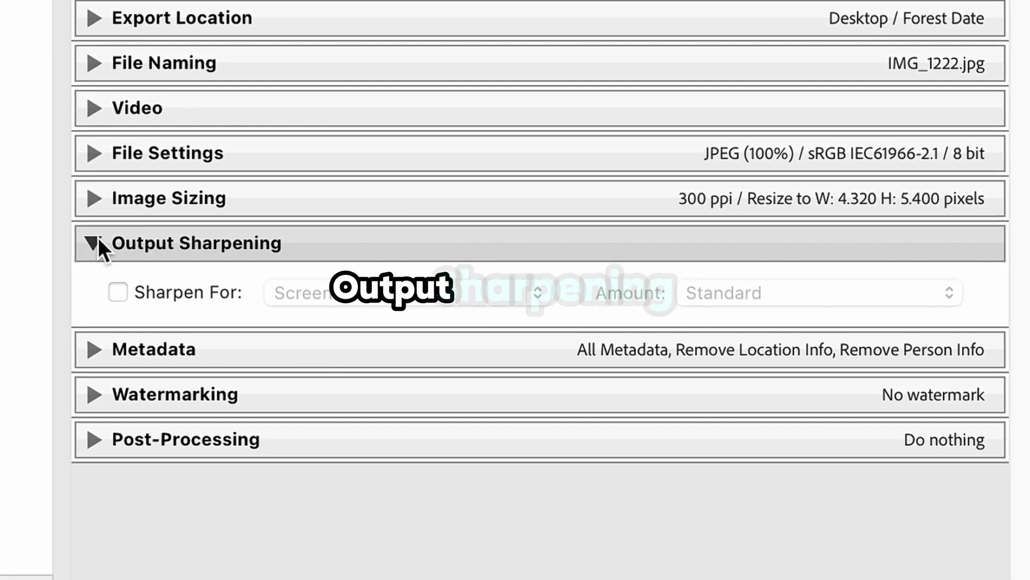
click(100, 243)
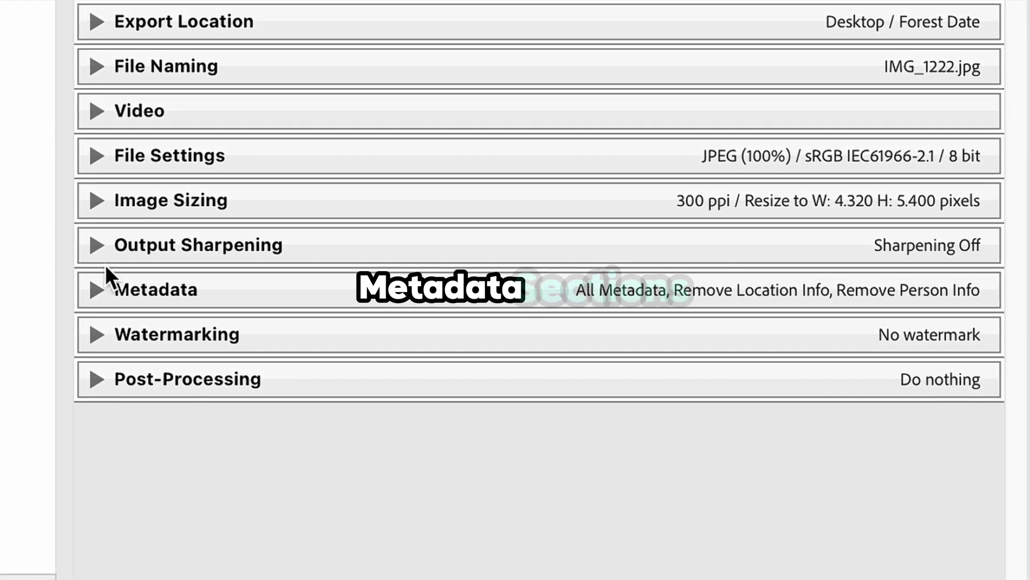
click(103, 289)
click(104, 291)
Open the Watermark Editor and cancel it, leaving the export without a watermark
click(108, 327)
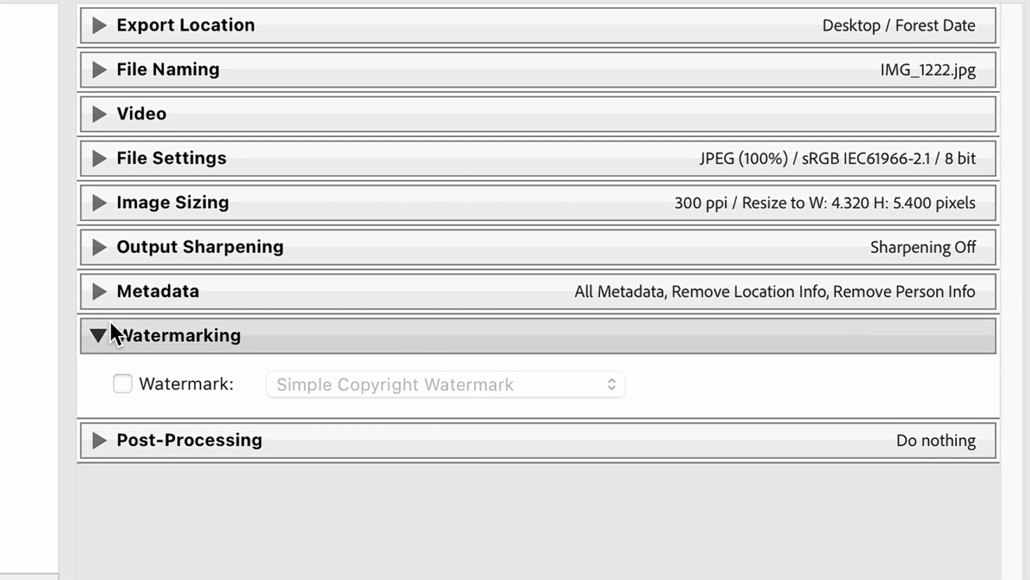
click(124, 384)
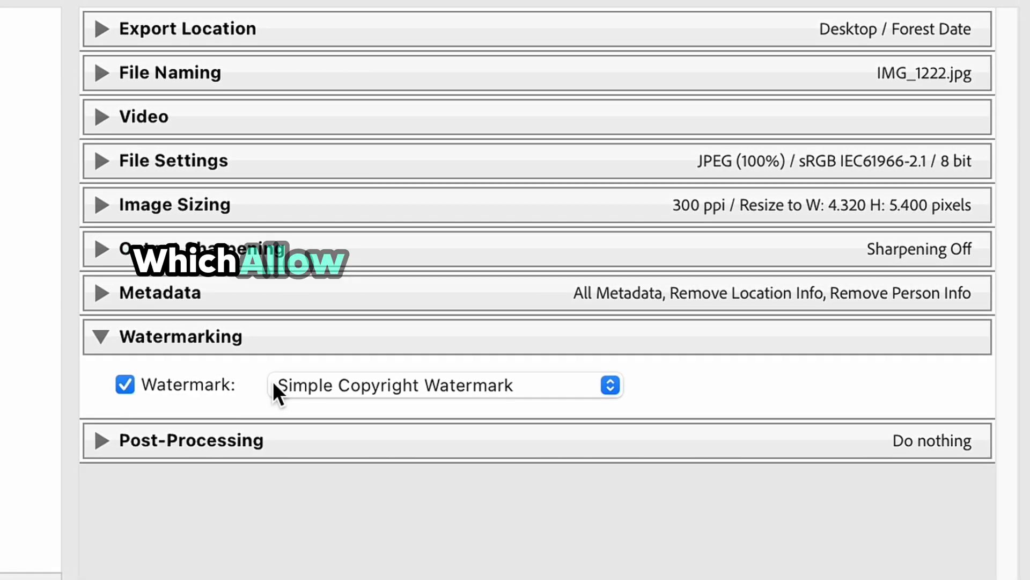
click(287, 385)
click(391, 437)
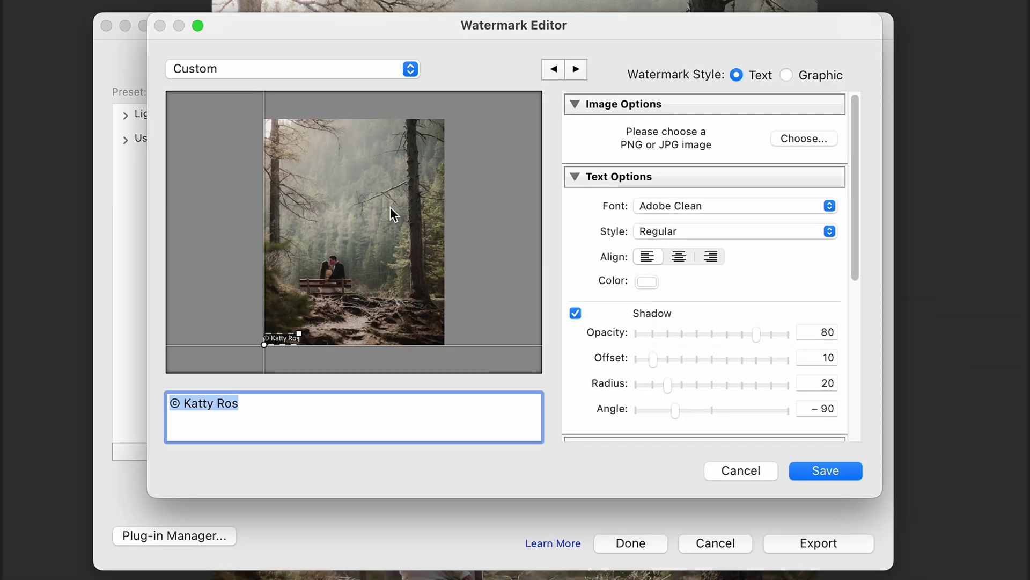
click(751, 467)
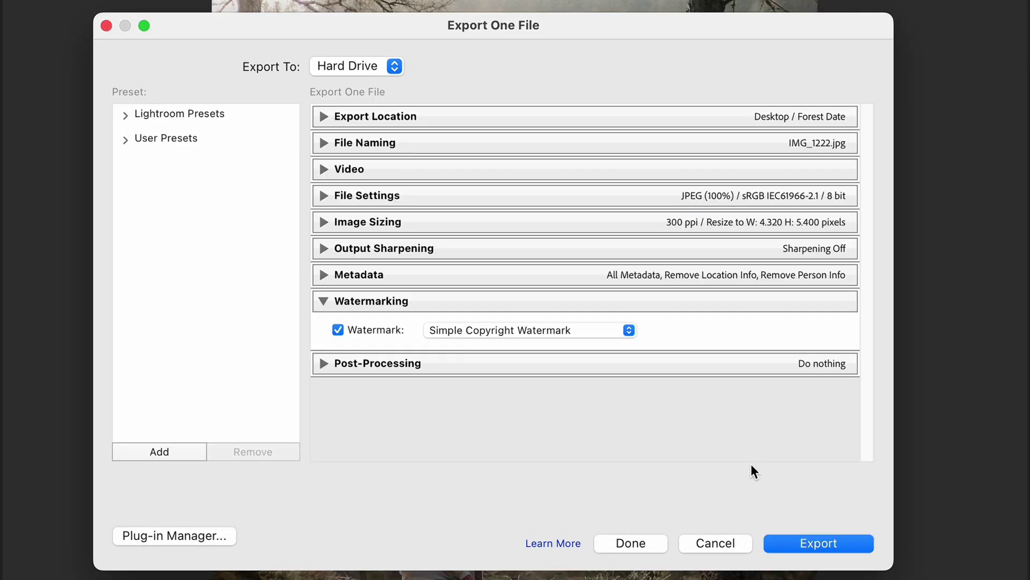
click(324, 303)
Keep the After Export post-processing action on Do nothing
click(324, 329)
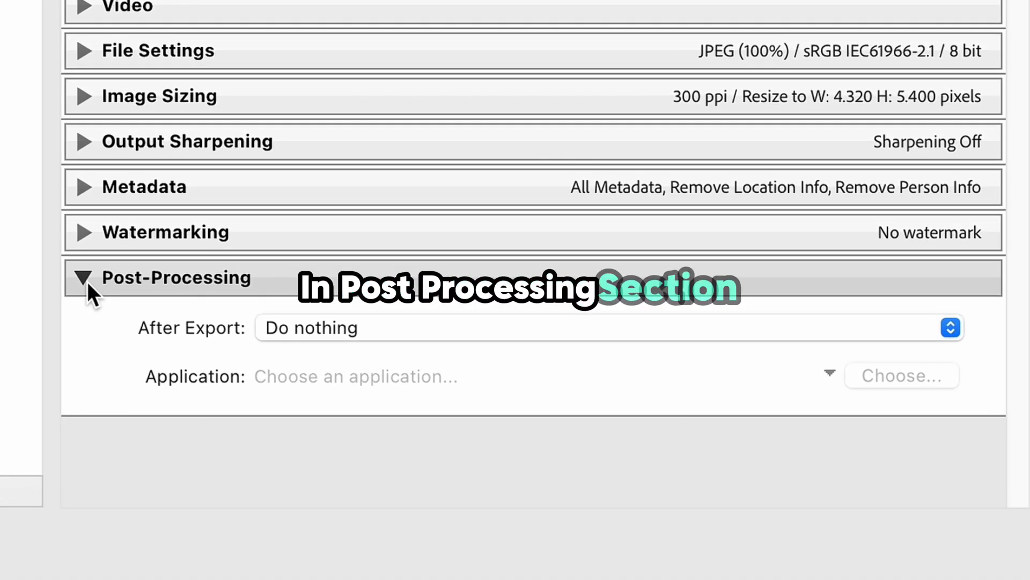
click(340, 332)
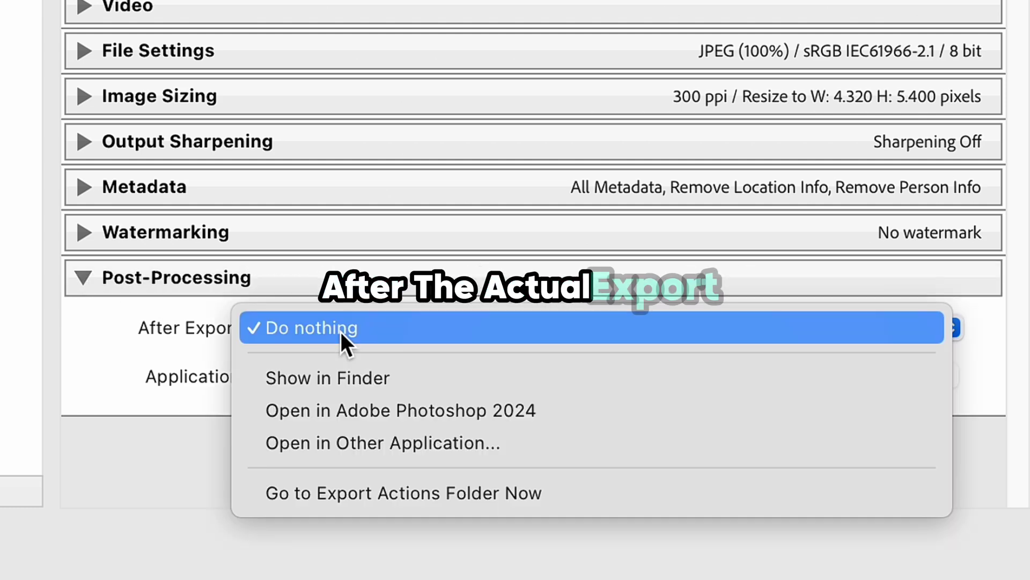
click(340, 332)
click(98, 284)
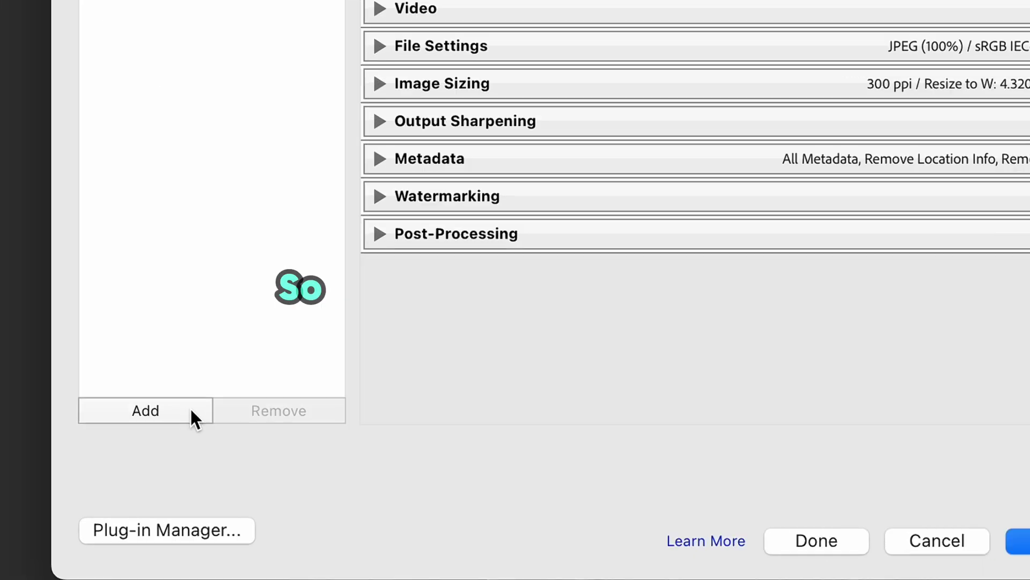
Save the current export settings as a user preset named 'IG EXPORT'
click(193, 444)
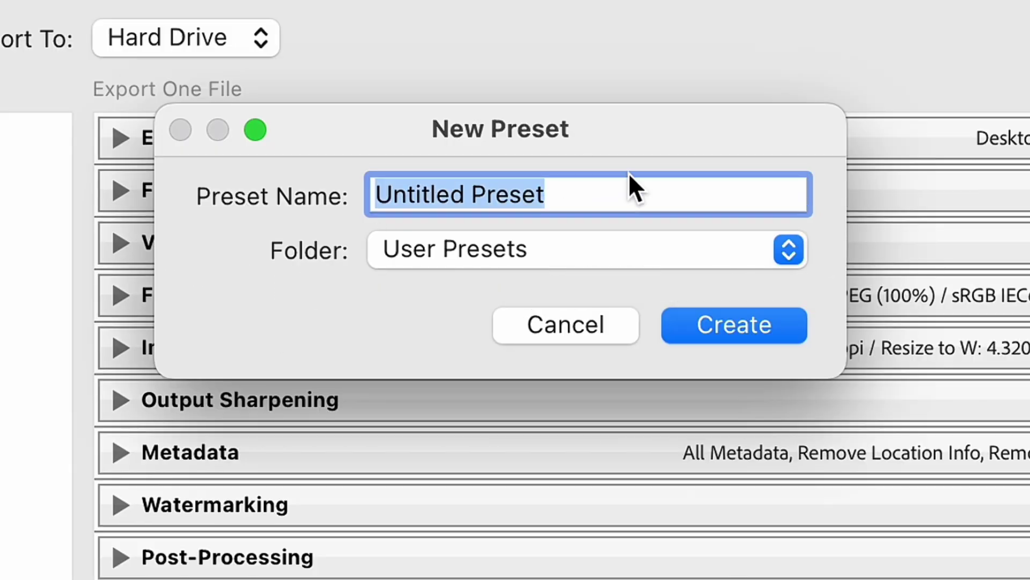
text(IG EXPORT)
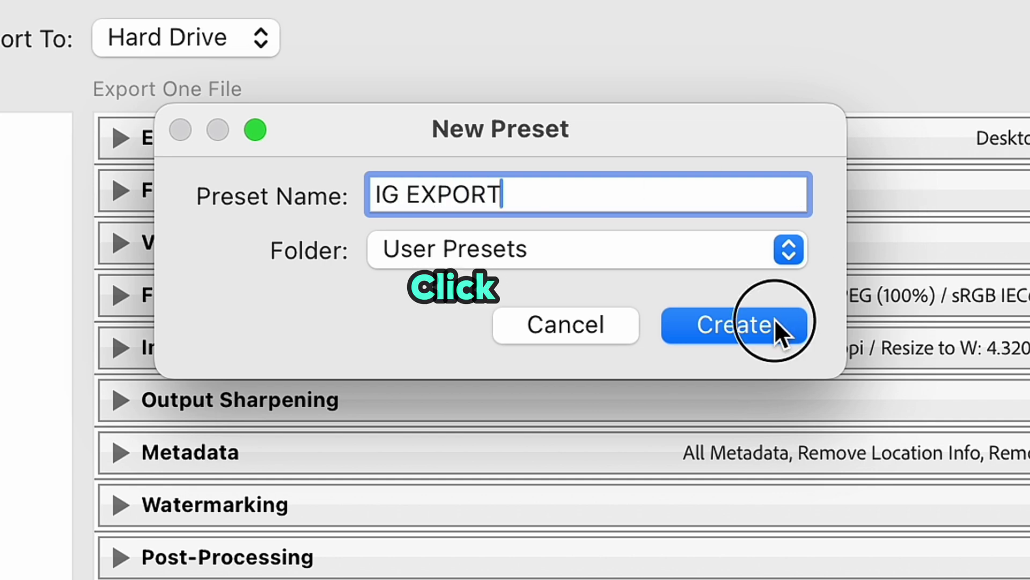
click(775, 319)
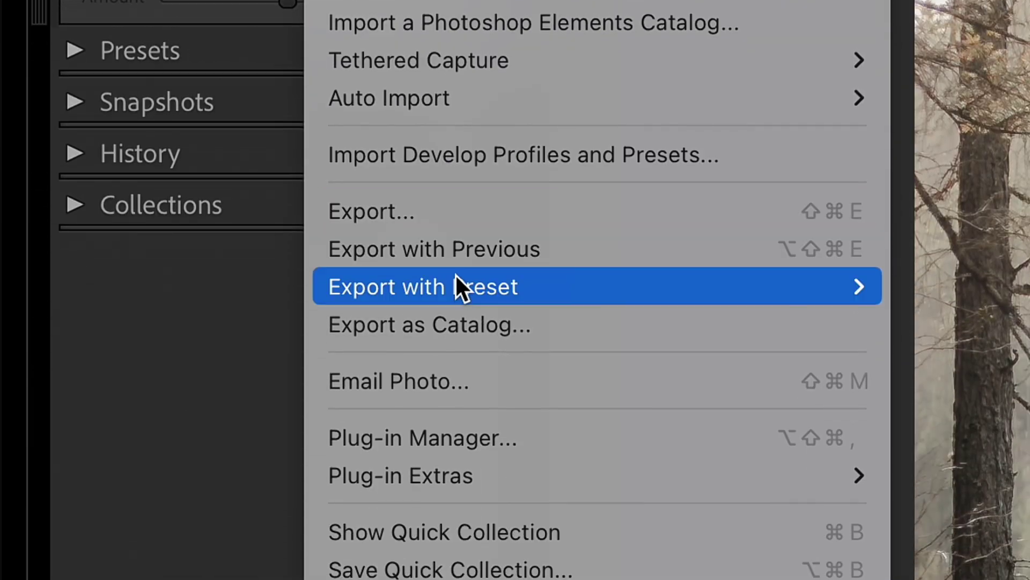
mouse_move(457, 285)
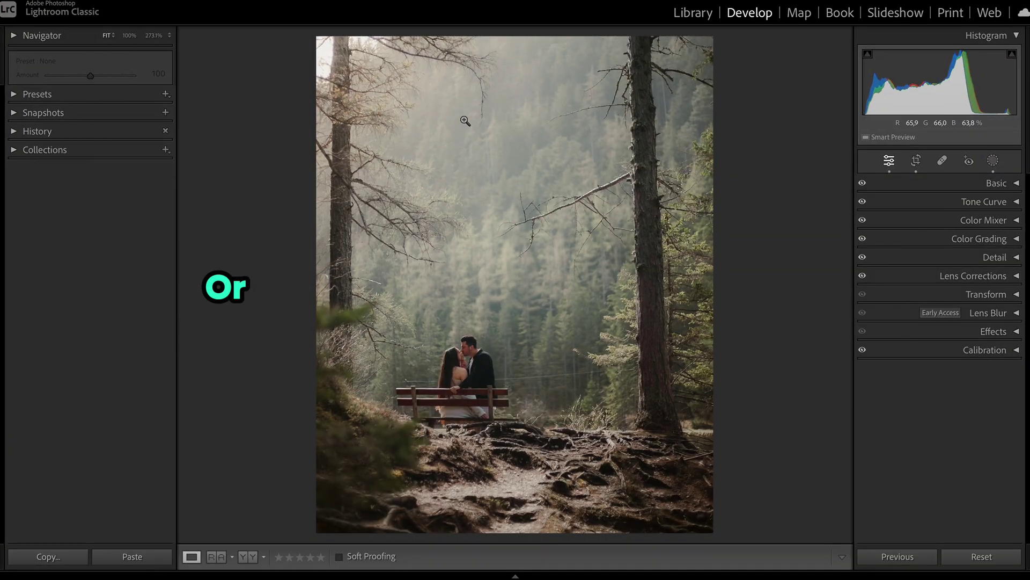
Export the photo from its context menu using the IG EXPORT user preset
right_click(466, 156)
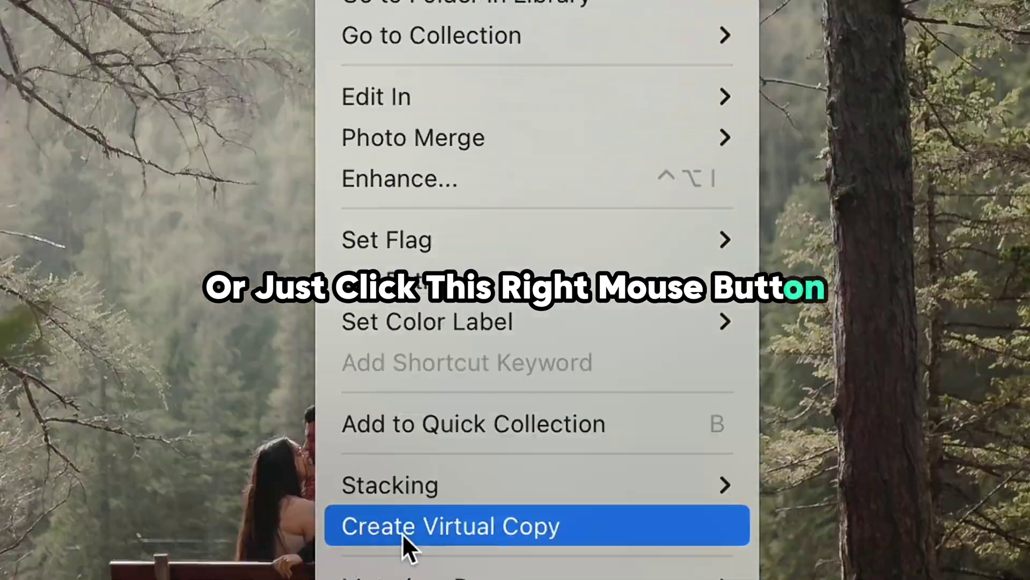
mouse_move(561, 369)
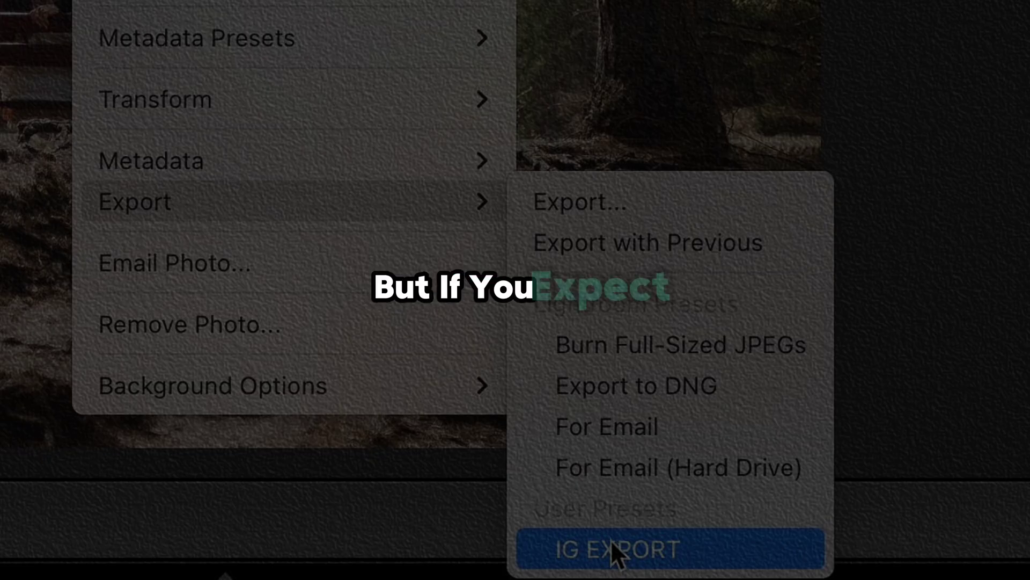
click(611, 540)
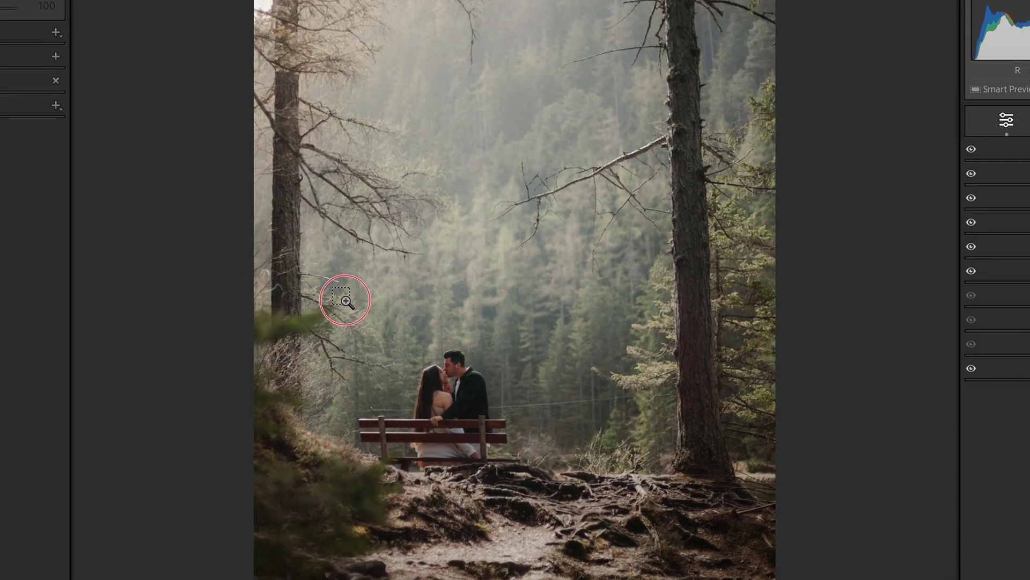
Zoom in on the couple and sharpen to Amount 125, Radius 2.0, Detail 58, Masking 79
click(463, 384)
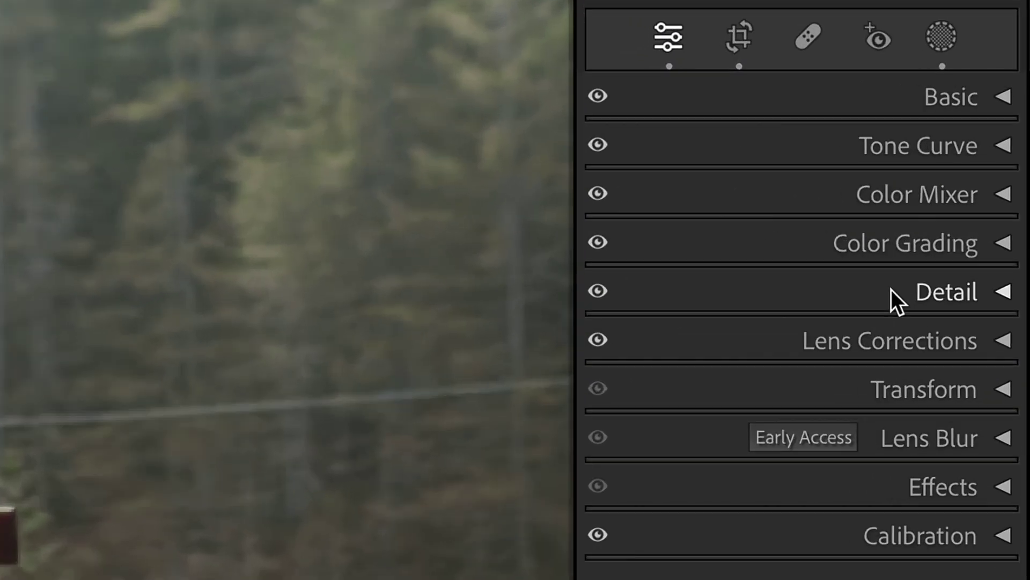
click(972, 259)
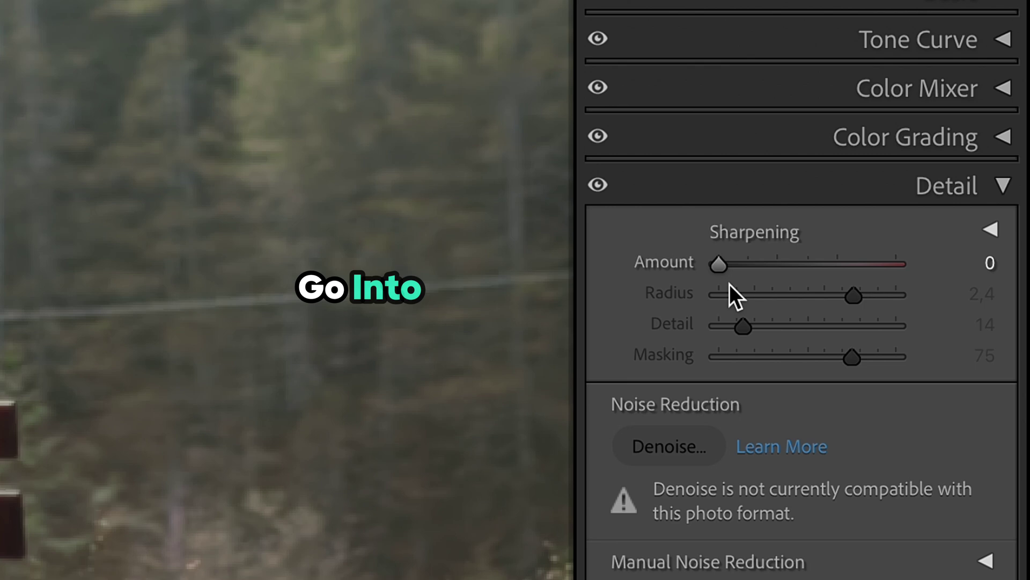
drag(769, 263, 846, 260)
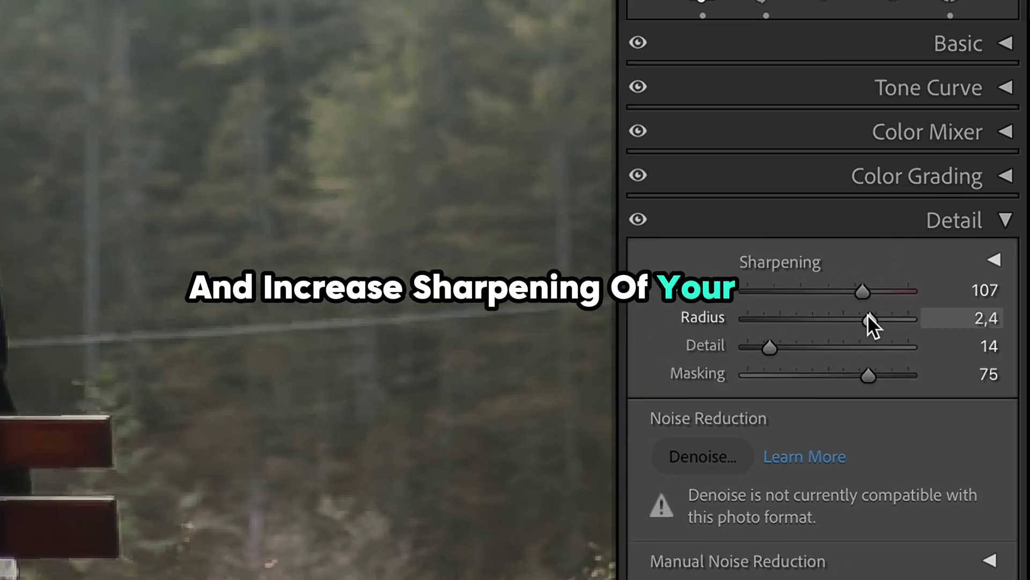
drag(868, 317, 915, 320)
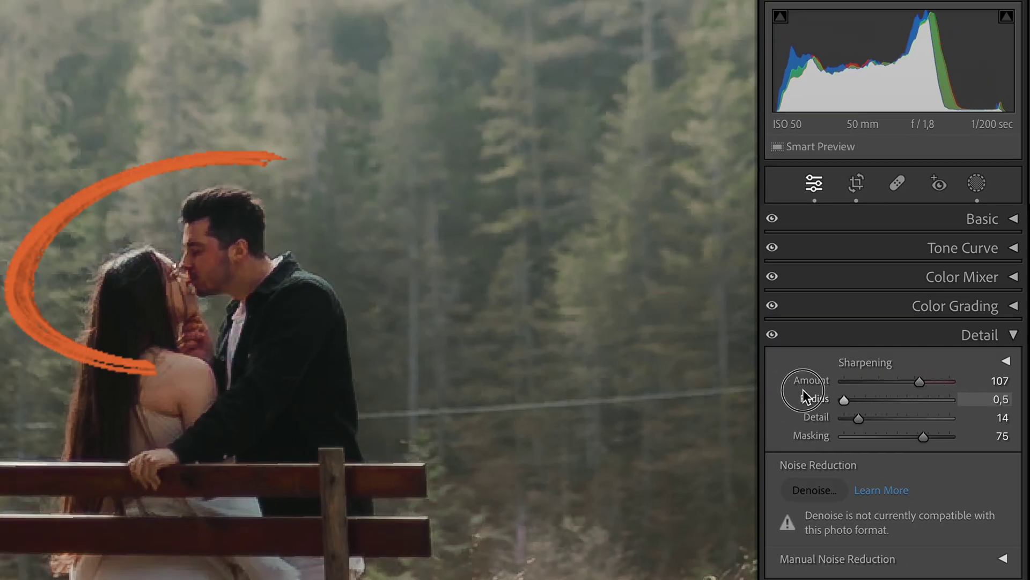
drag(851, 384, 1023, 388)
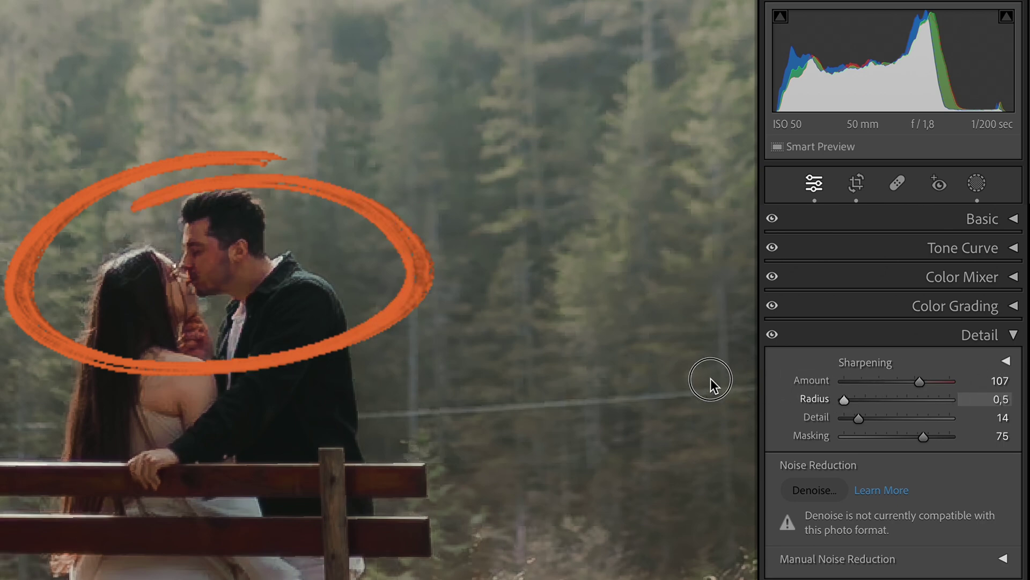
drag(844, 399, 949, 400)
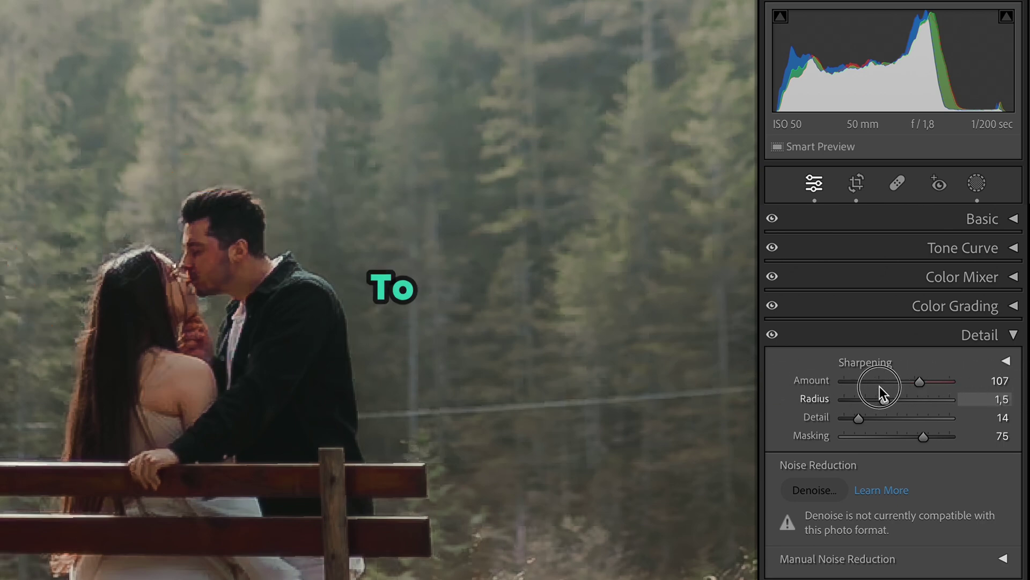
drag(880, 386, 947, 411)
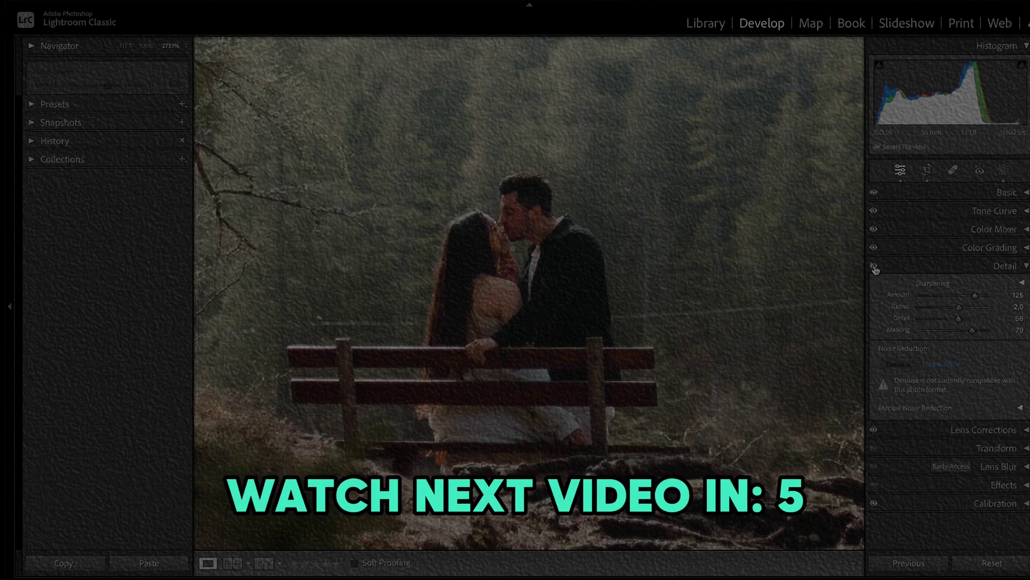
click(874, 266)
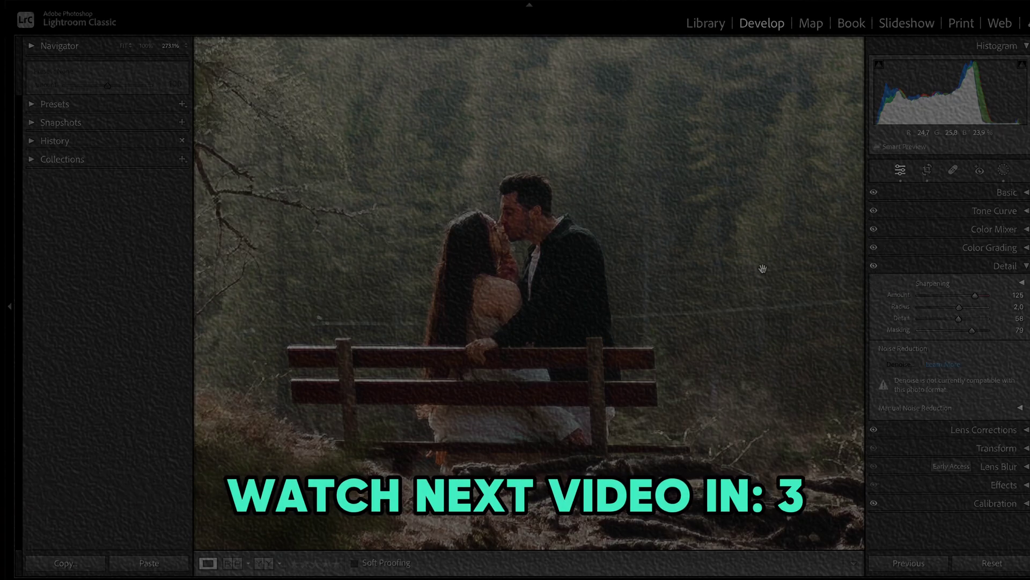